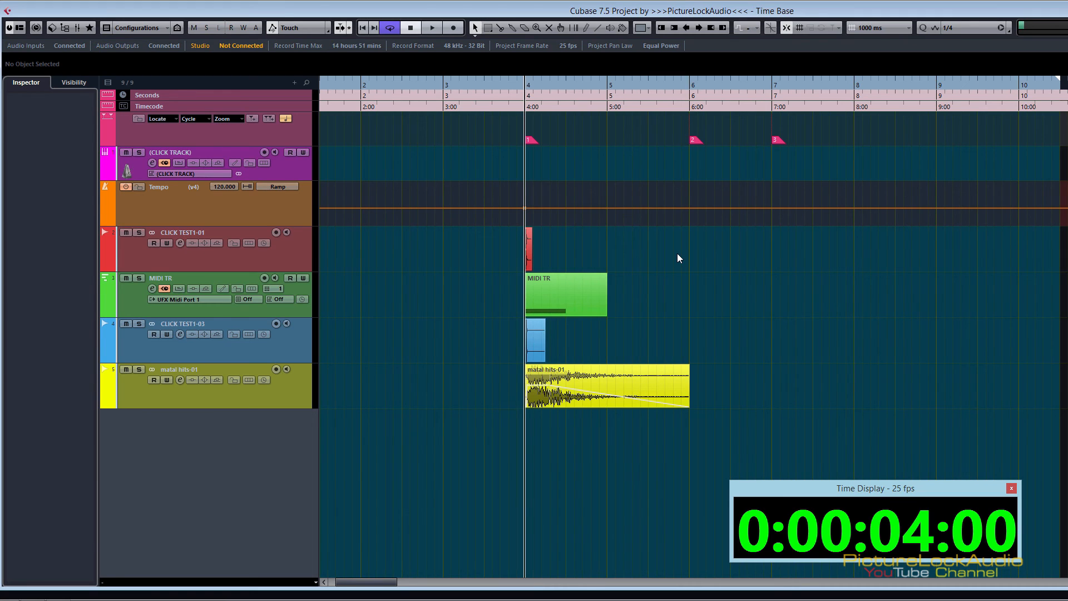
# Step: Set the main ruler's display format to Bars+Beats, keeping the Bars+Beats Linear option
pyautogui.rightClick(579, 79)
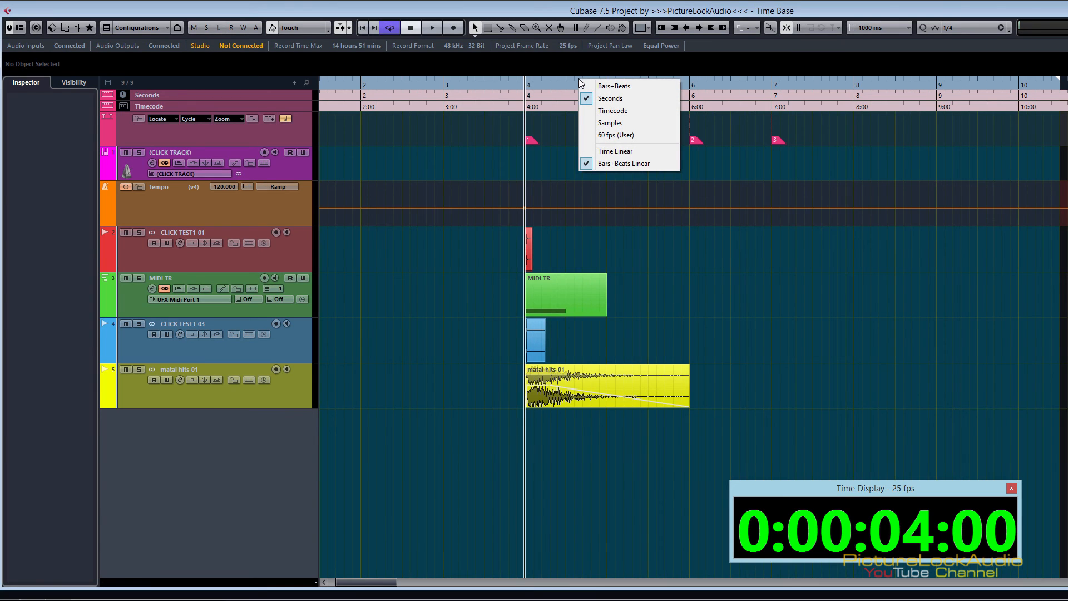
pyautogui.click(614, 86)
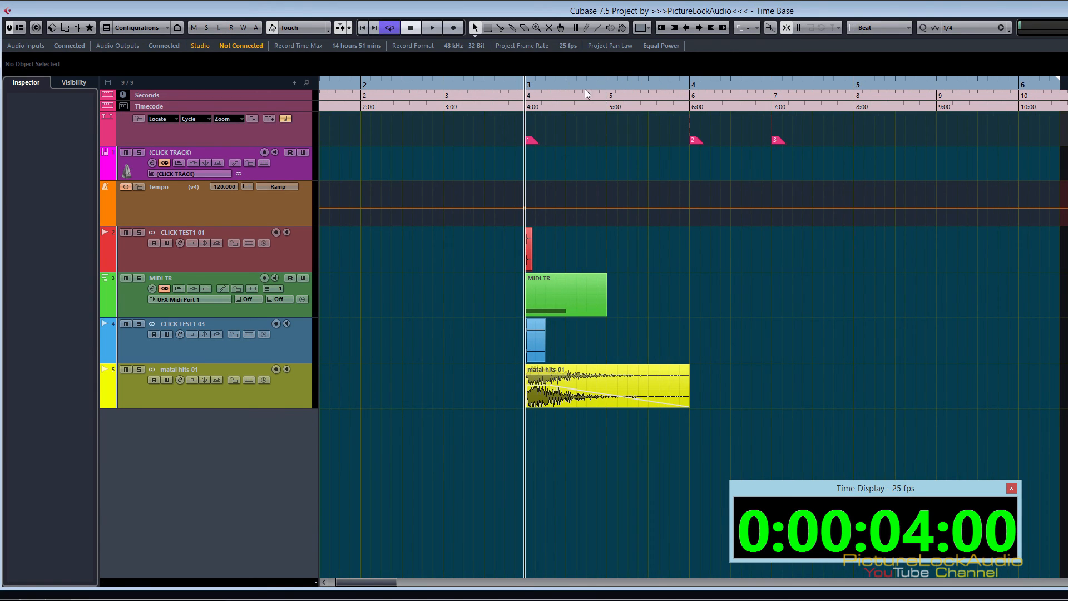
pyautogui.rightClick(548, 85)
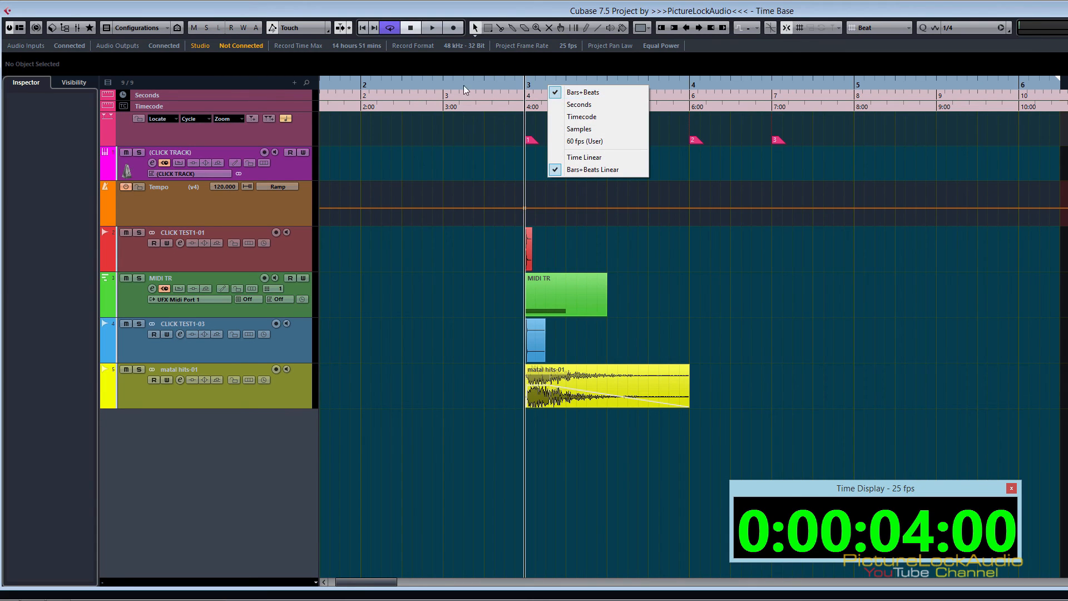
pyautogui.click(439, 88)
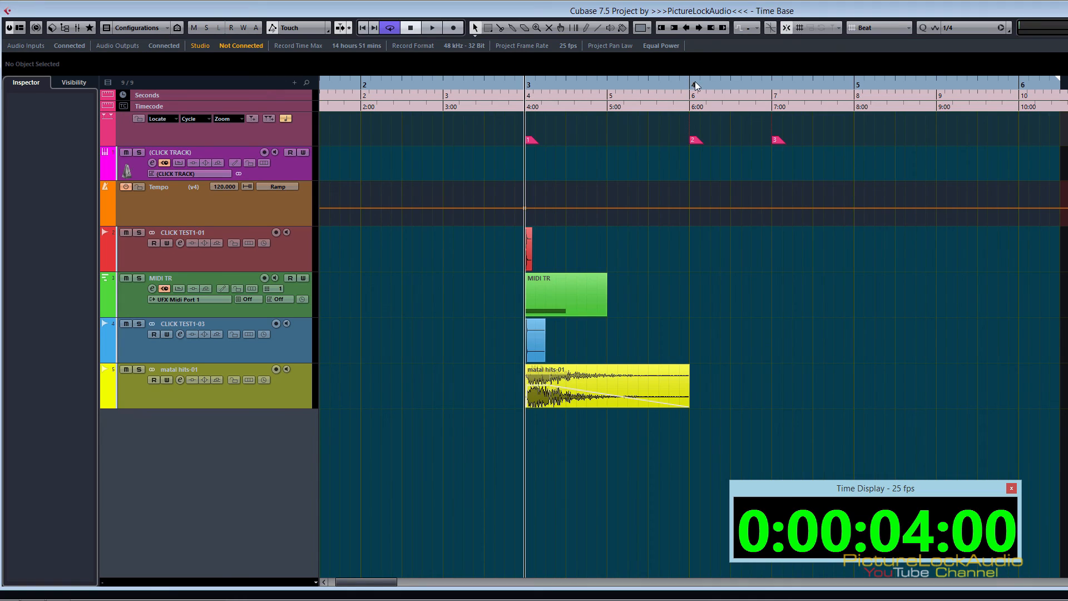
# Step: Check the display format options of the Seconds and Timecode ruler tracks without changing them
pyautogui.click(290, 95)
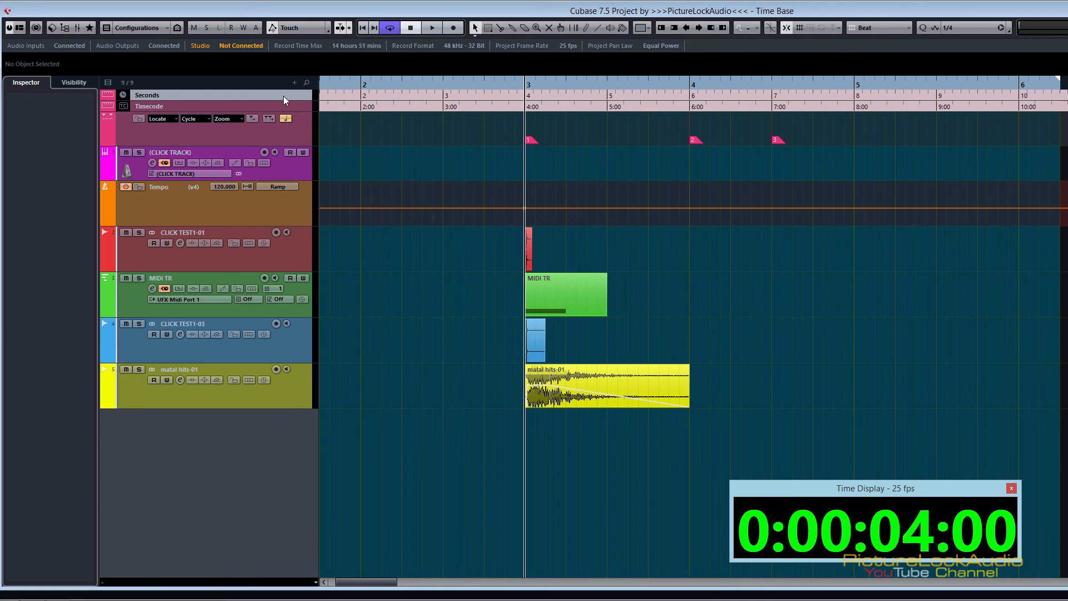
pyautogui.rightClick(446, 93)
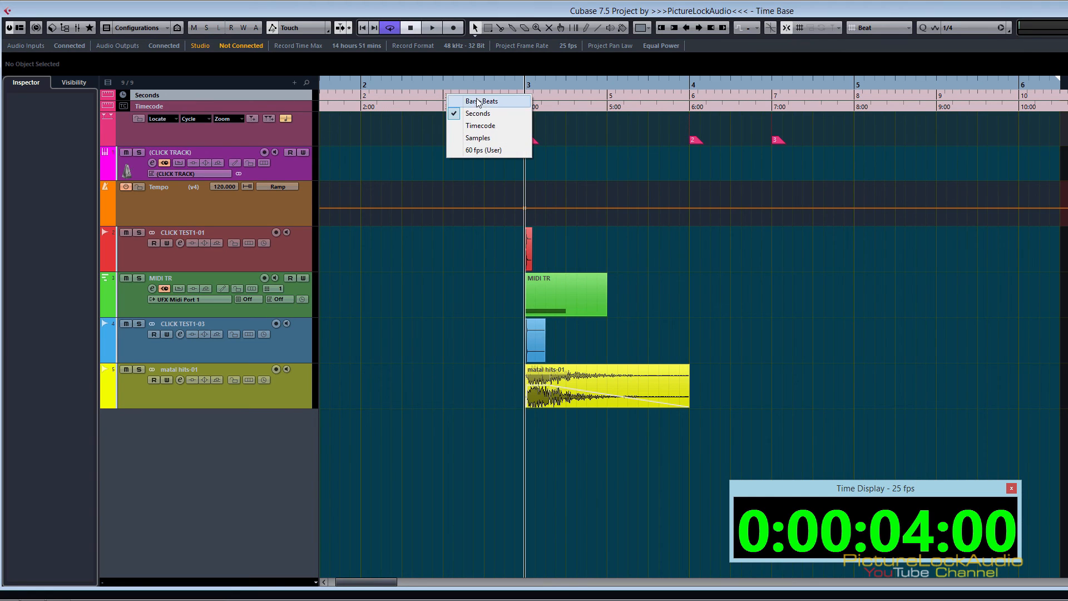
pyautogui.click(373, 98)
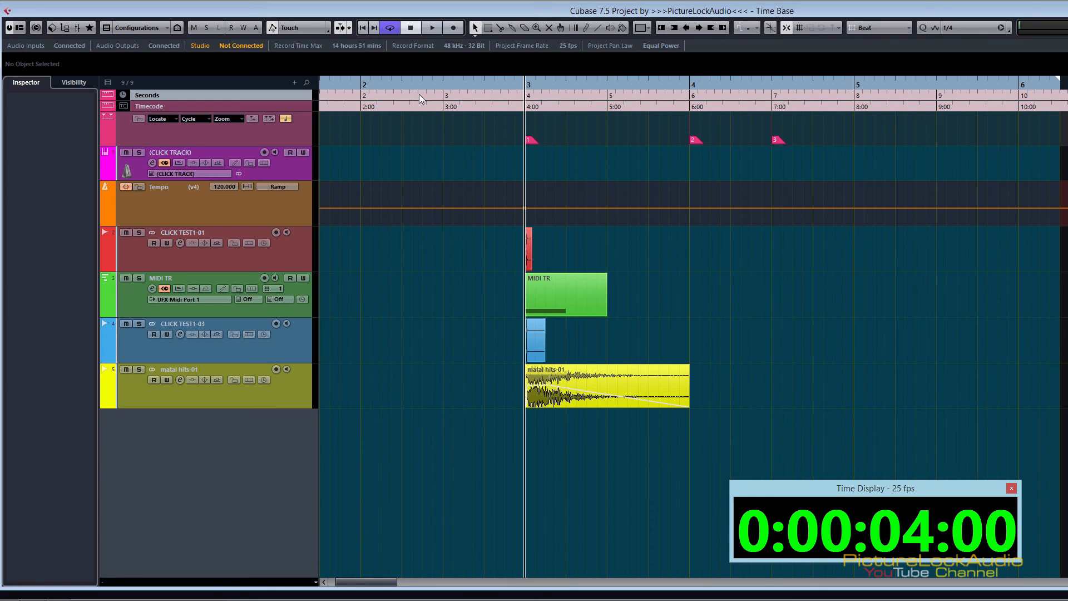
pyautogui.click(215, 105)
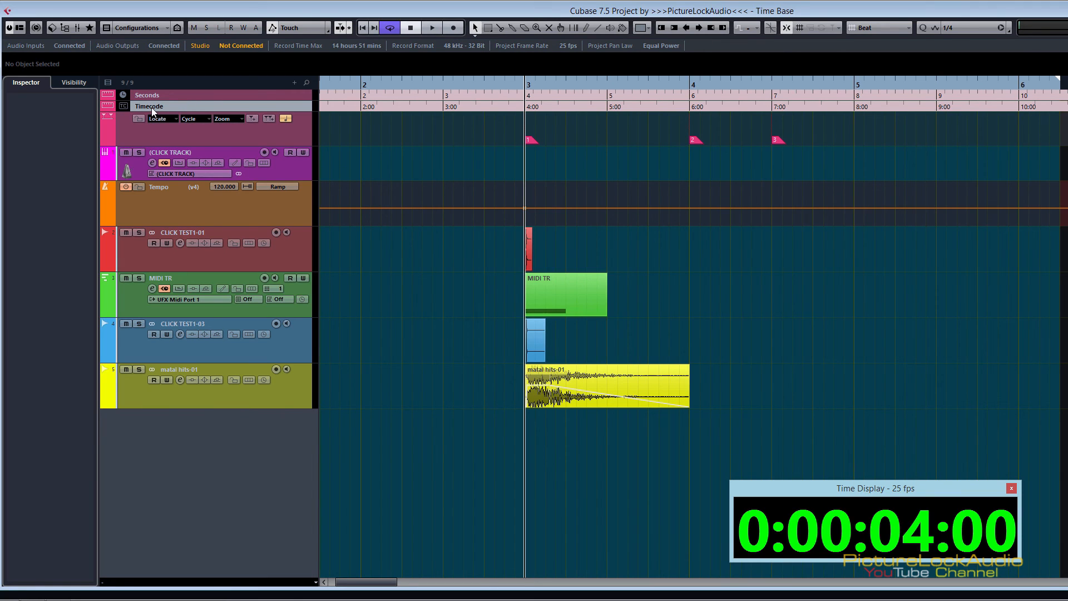
pyautogui.rightClick(532, 107)
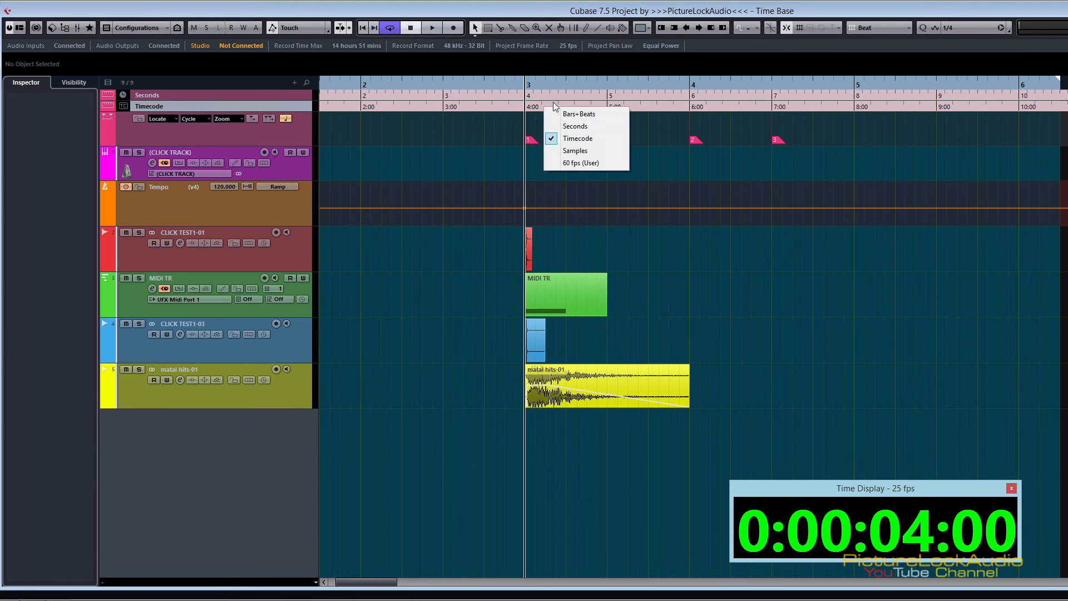
pyautogui.click(521, 106)
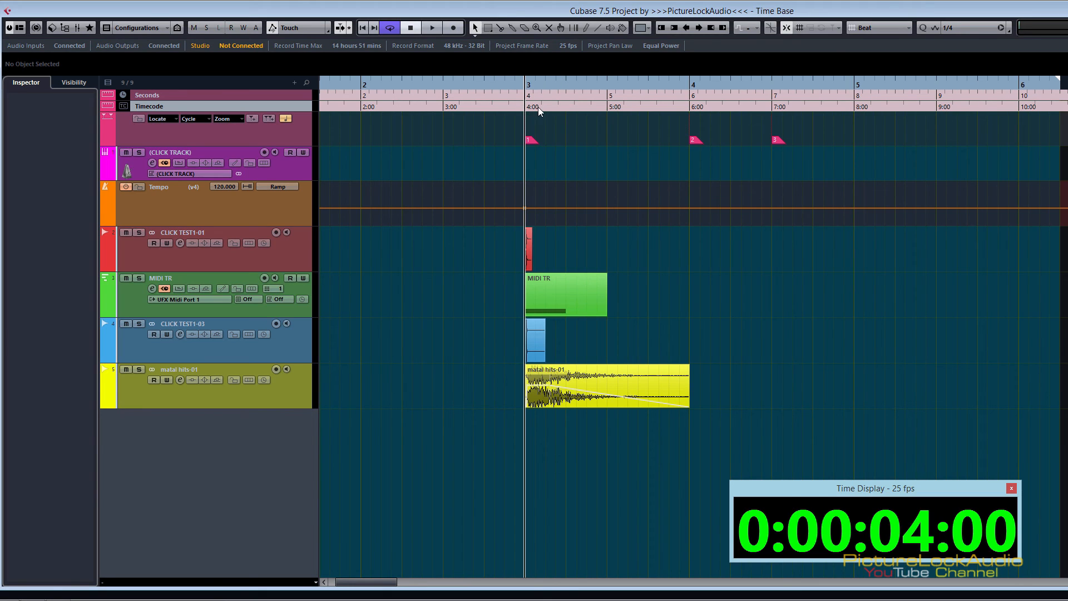
# Step: Move the Time Display window beside the clips and compare its readout with the rulers at 3, 6 and 8 seconds
pyautogui.click(452, 80)
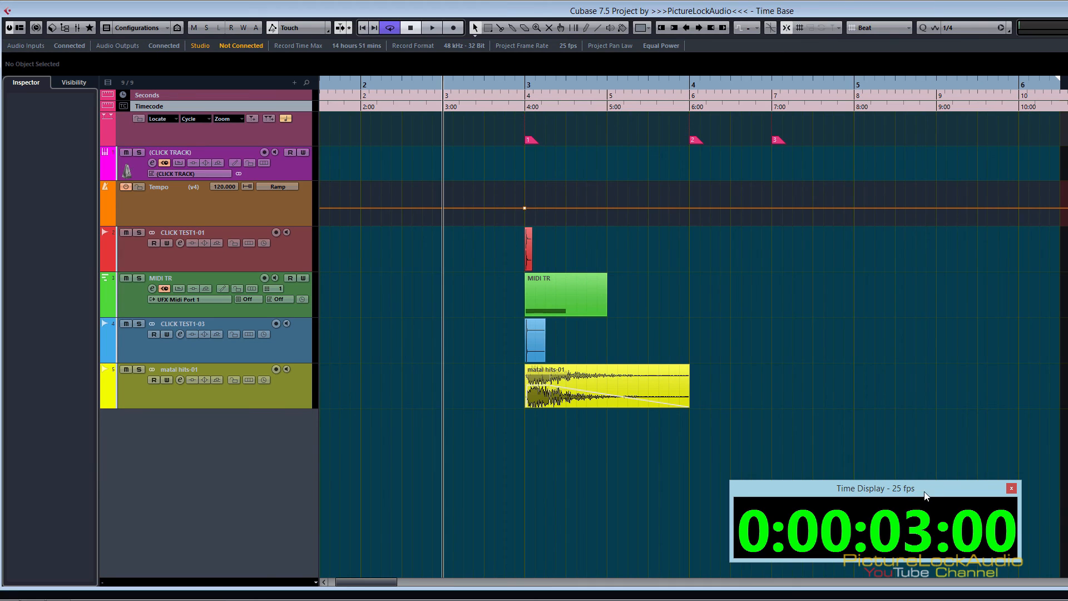
pyautogui.moveTo(926, 491); pyautogui.dragTo(804, 177)
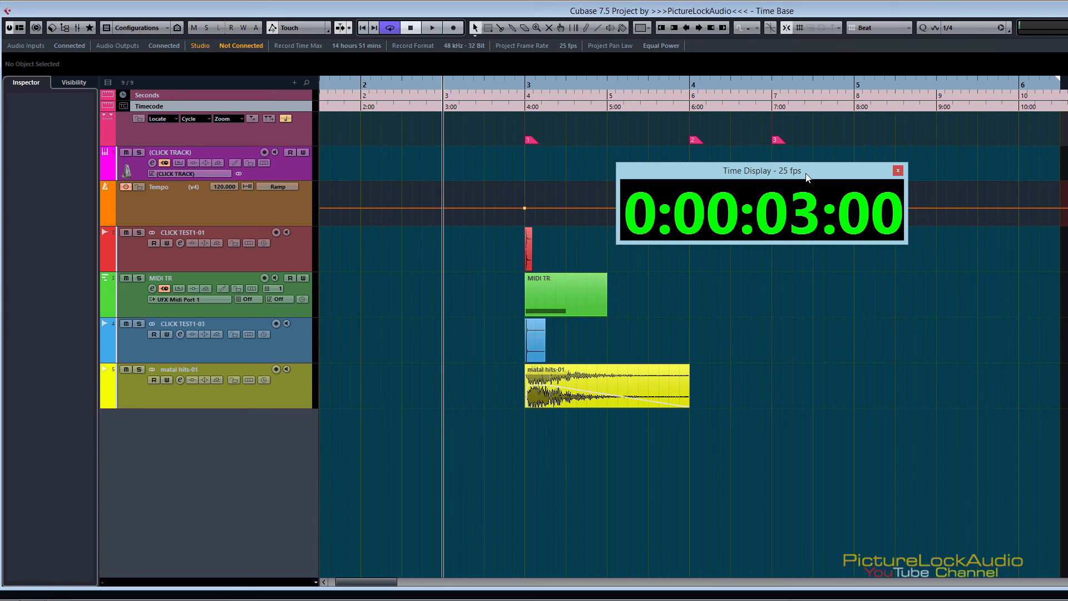
pyautogui.moveTo(807, 174); pyautogui.dragTo(822, 247)
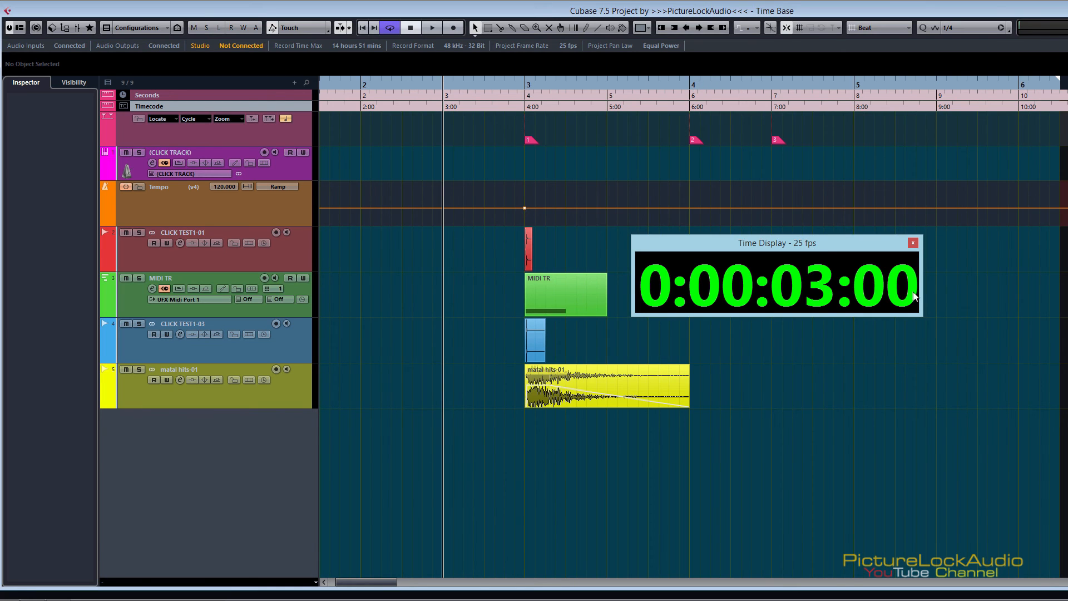
pyautogui.click(692, 86)
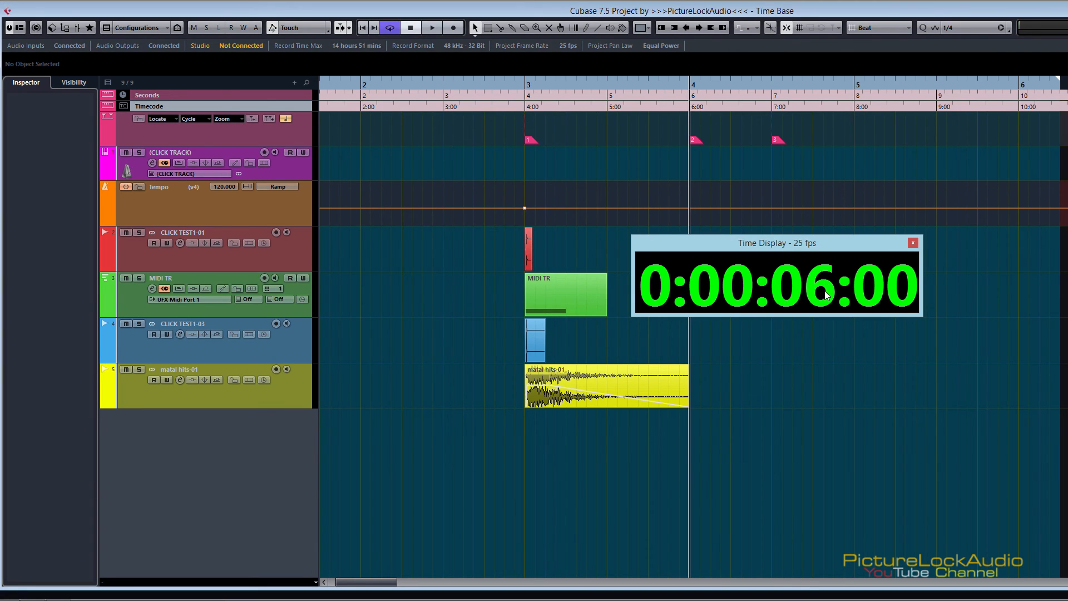
pyautogui.moveTo(690, 84); pyautogui.dragTo(856, 96)
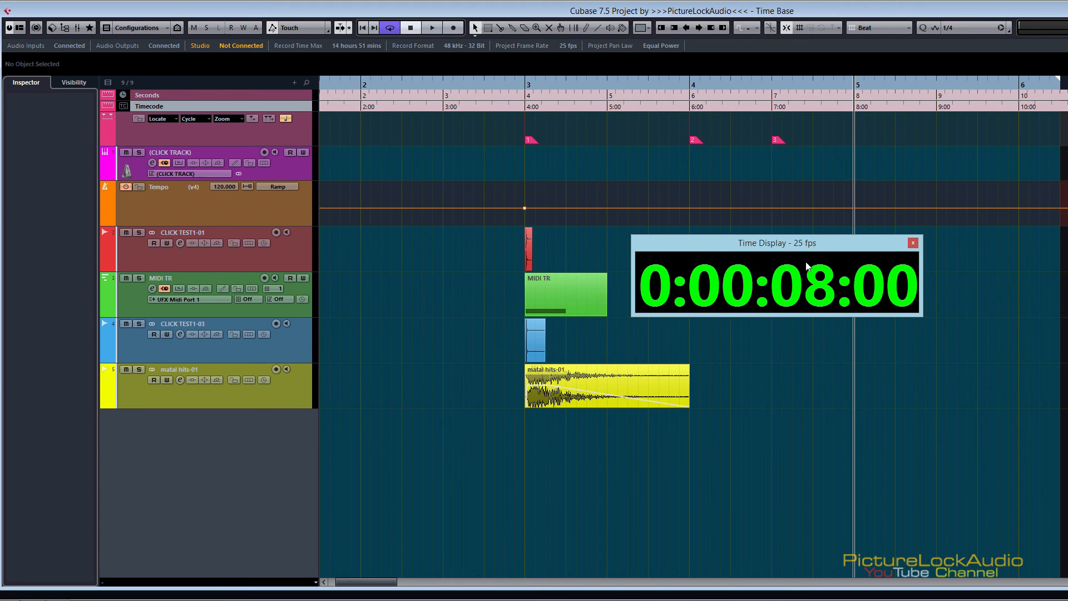
# Step: Move the Time Display window below the clips and place the playhead at bar 4, keeping the Timecode ruler's format
pyautogui.moveTo(808, 266); pyautogui.dragTo(842, 524)
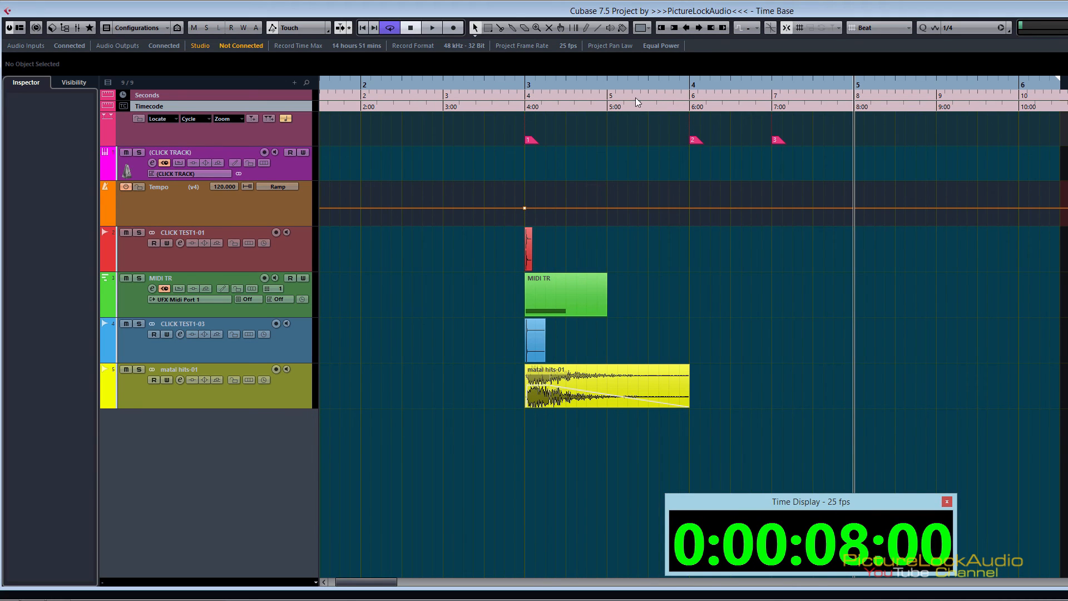
pyautogui.moveTo(680, 89); pyautogui.dragTo(682, 90)
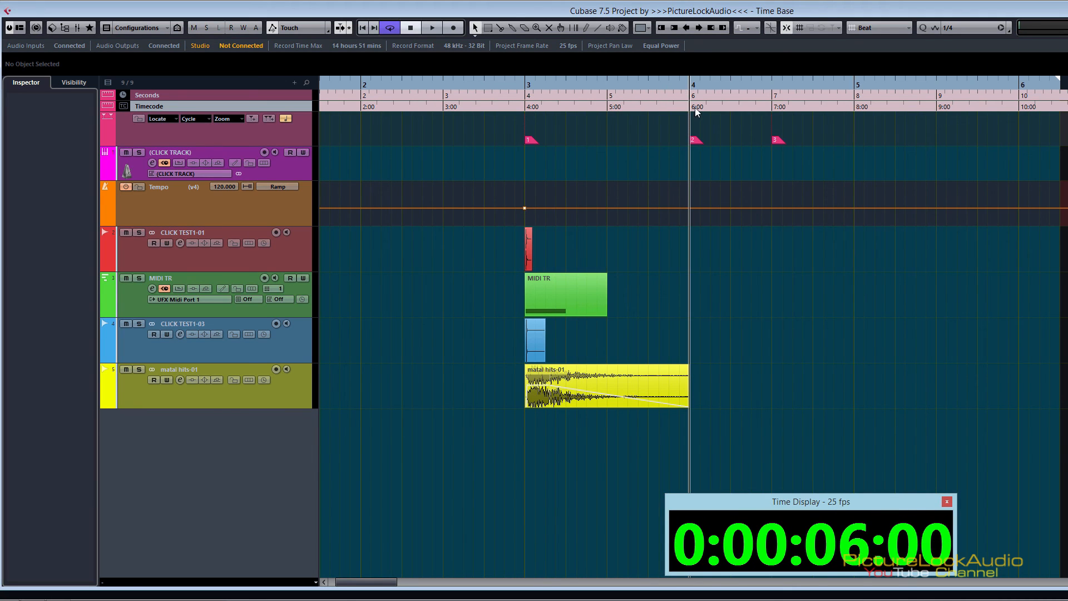
pyautogui.rightClick(696, 108)
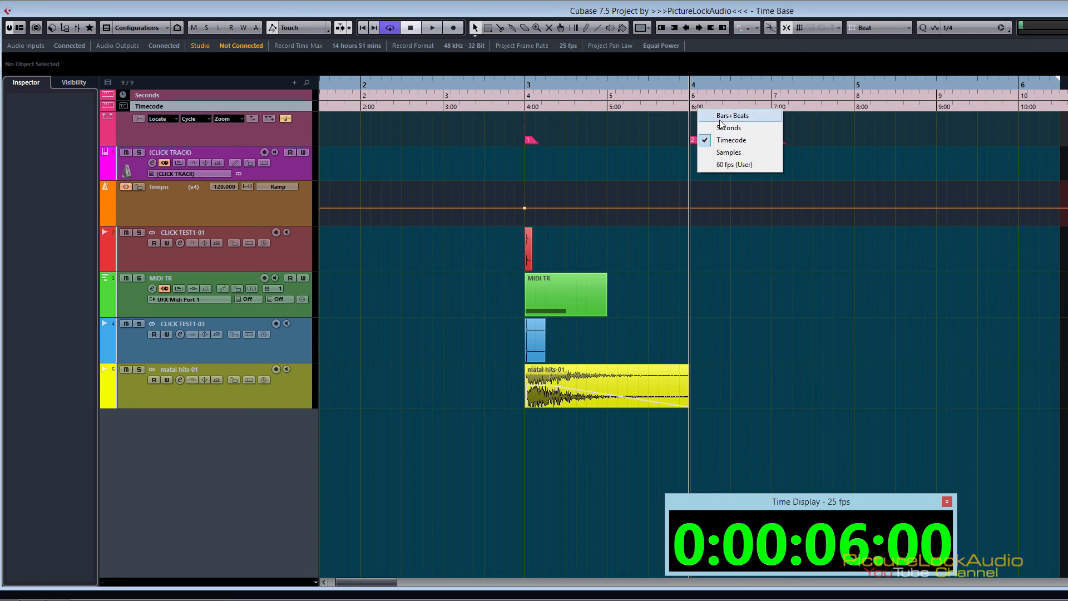
pyautogui.click(709, 108)
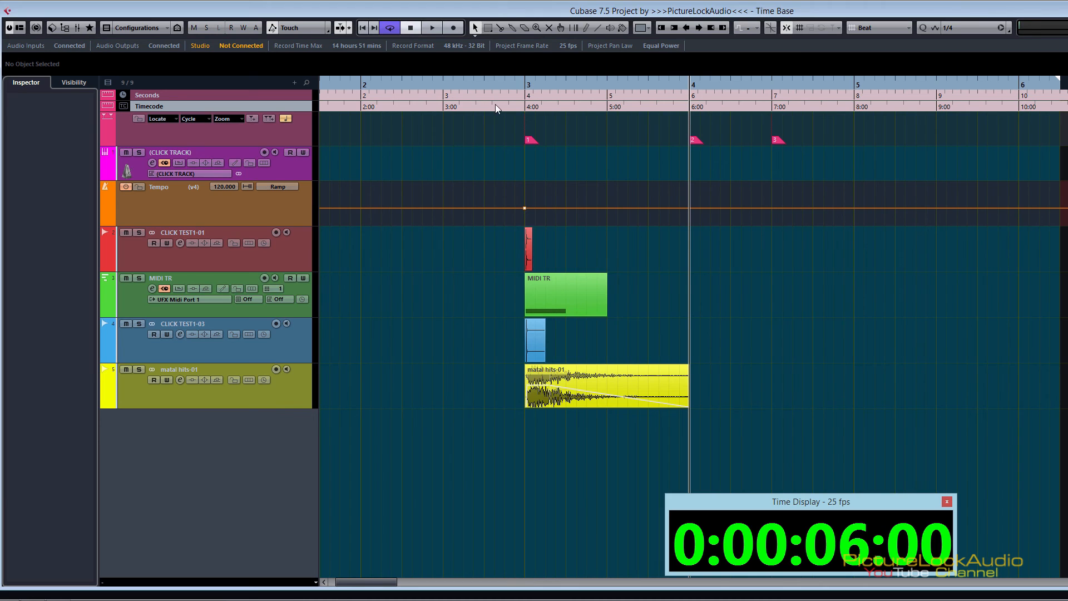
# Step: Inspect the marker track and the positions of markers 1, 2 and 3
pyautogui.click(281, 137)
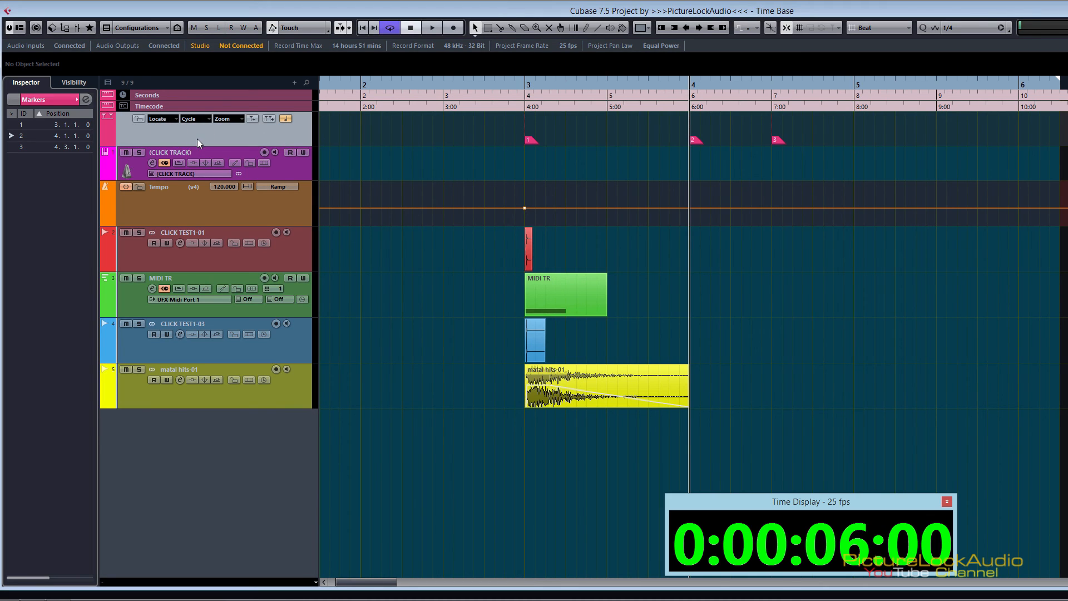
pyautogui.click(529, 141)
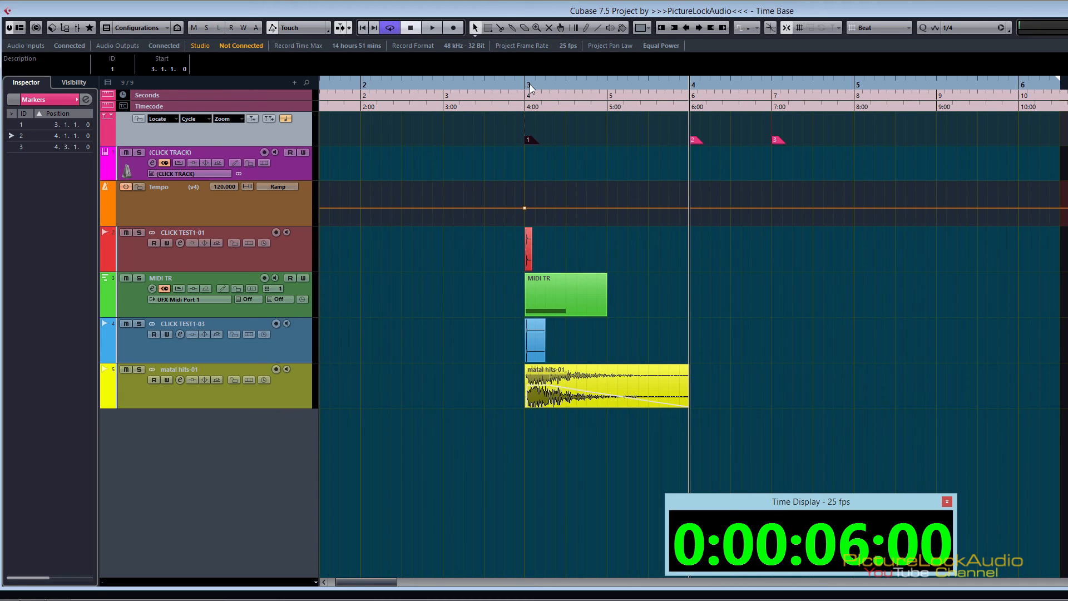
pyautogui.click(699, 141)
pyautogui.click(778, 142)
# Step: Select the click track followed by the Tempo track, and move the playhead to about 0:00:05:07
pyautogui.click(295, 168)
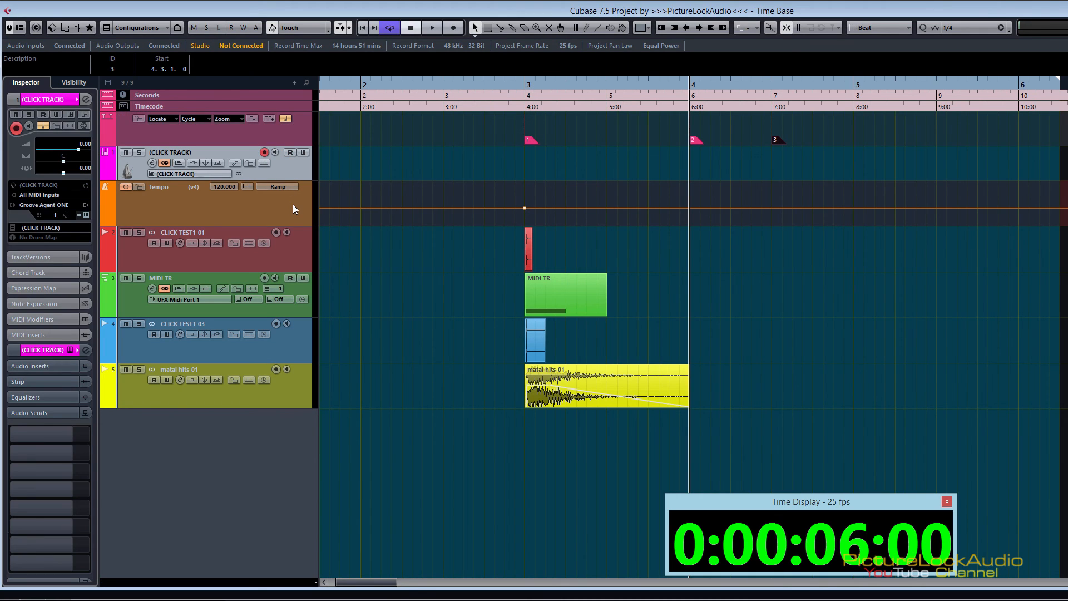
pyautogui.click(281, 214)
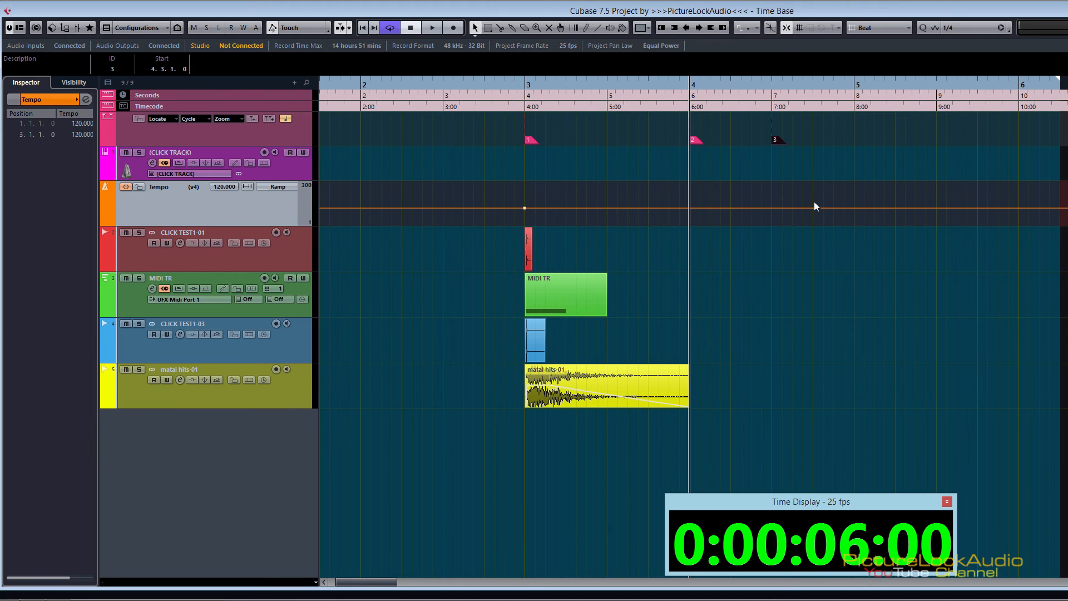
pyautogui.moveTo(381, 94); pyautogui.dragTo(670, 135)
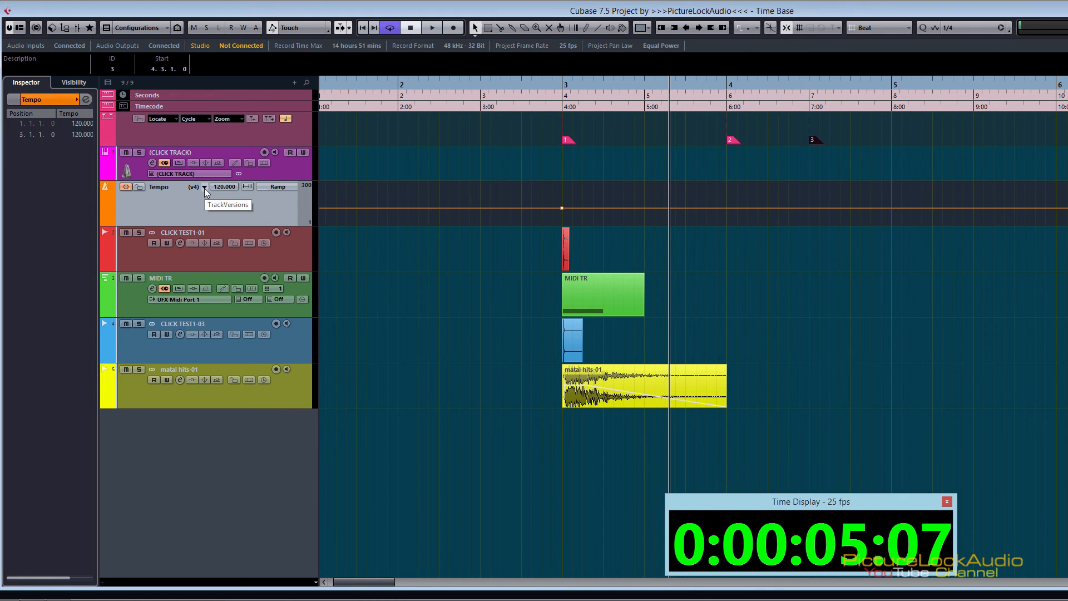
# Step: Switch the Tempo track through versions v1 and v2, leaving v3 active
pyautogui.click(205, 188)
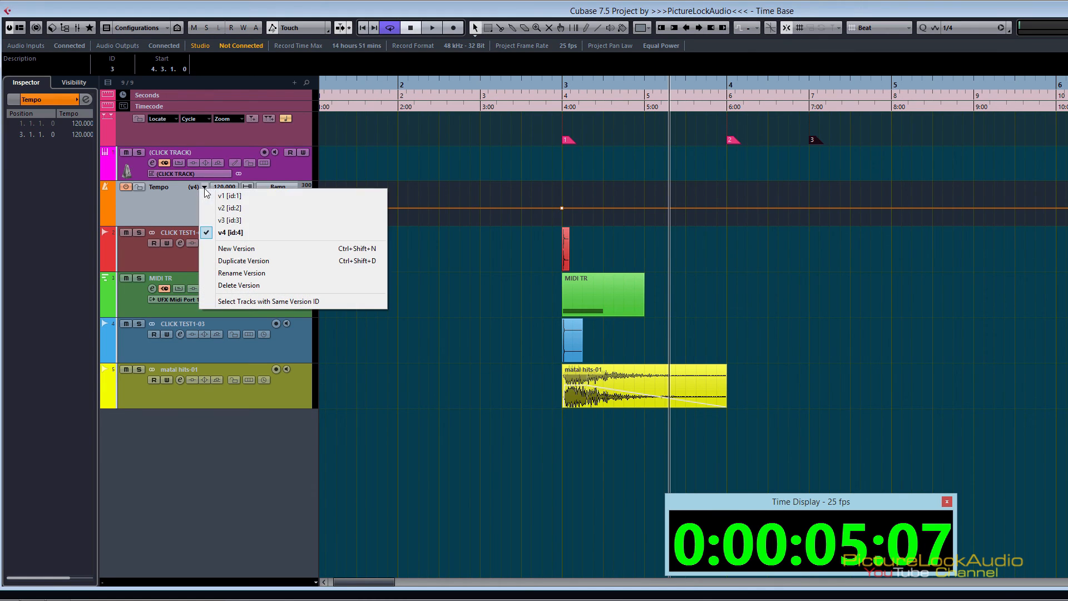
pyautogui.click(249, 202)
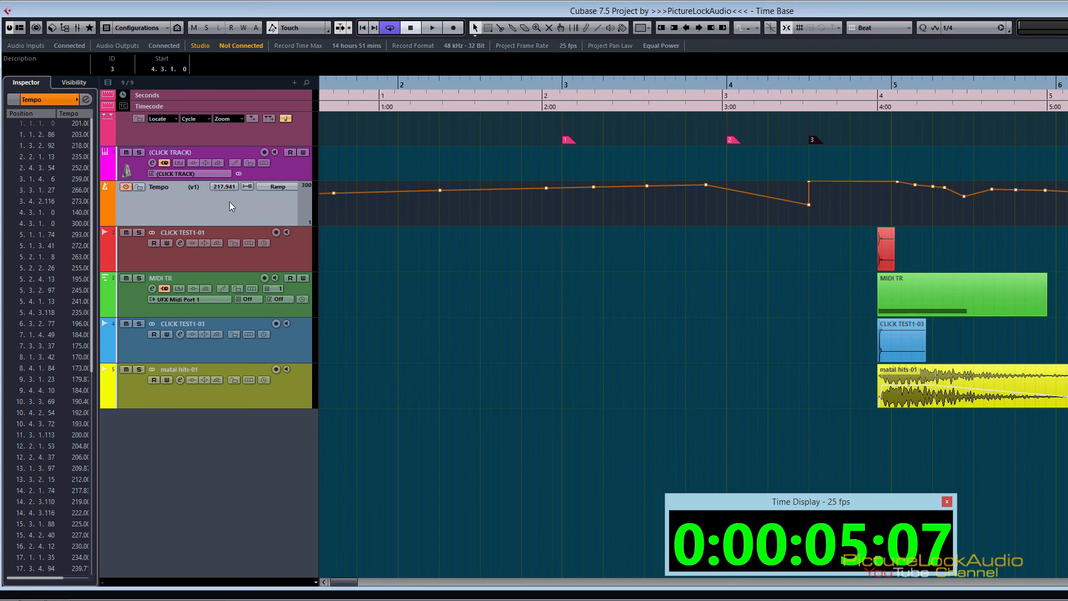
pyautogui.click(205, 187)
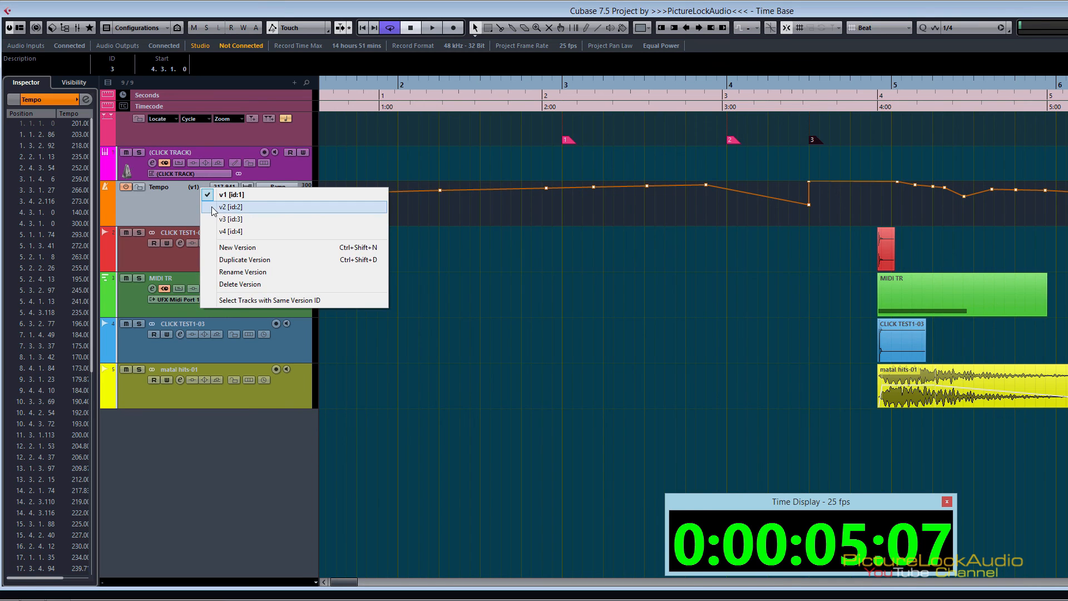
pyautogui.click(220, 210)
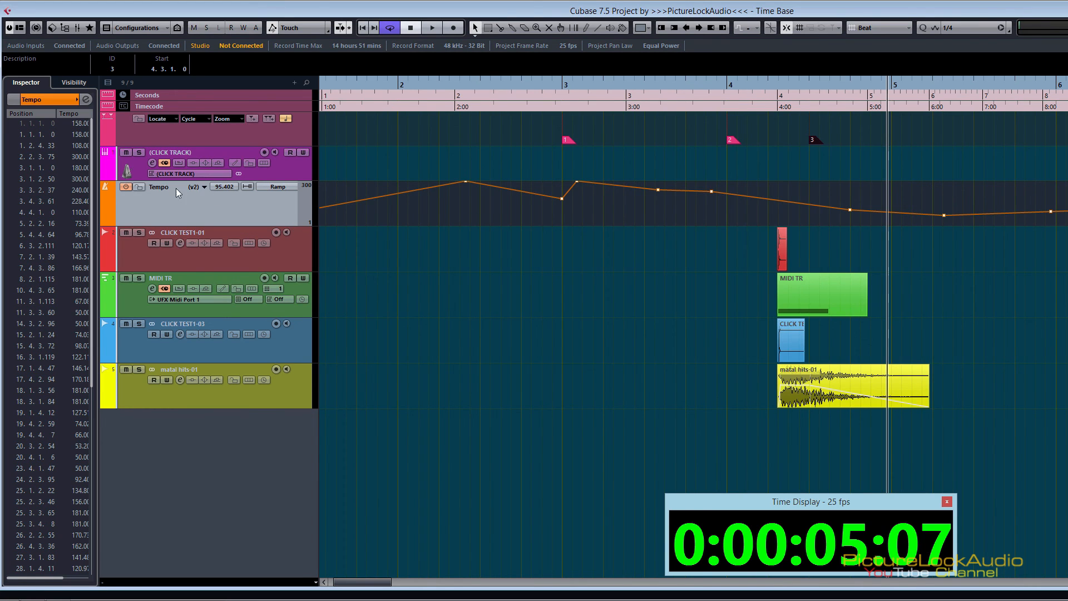
pyautogui.click(205, 185)
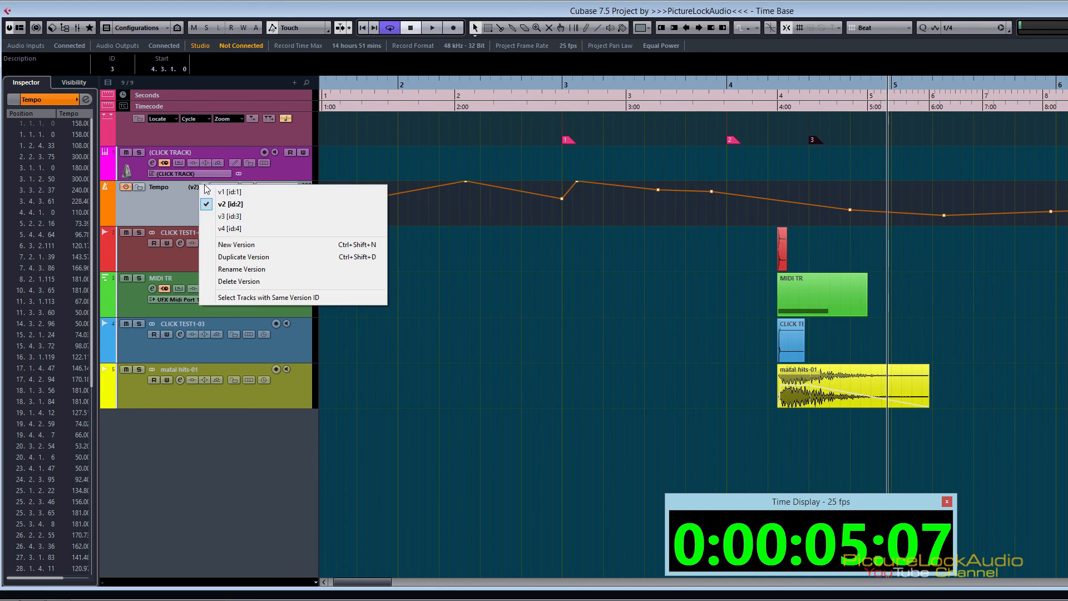
pyautogui.click(244, 213)
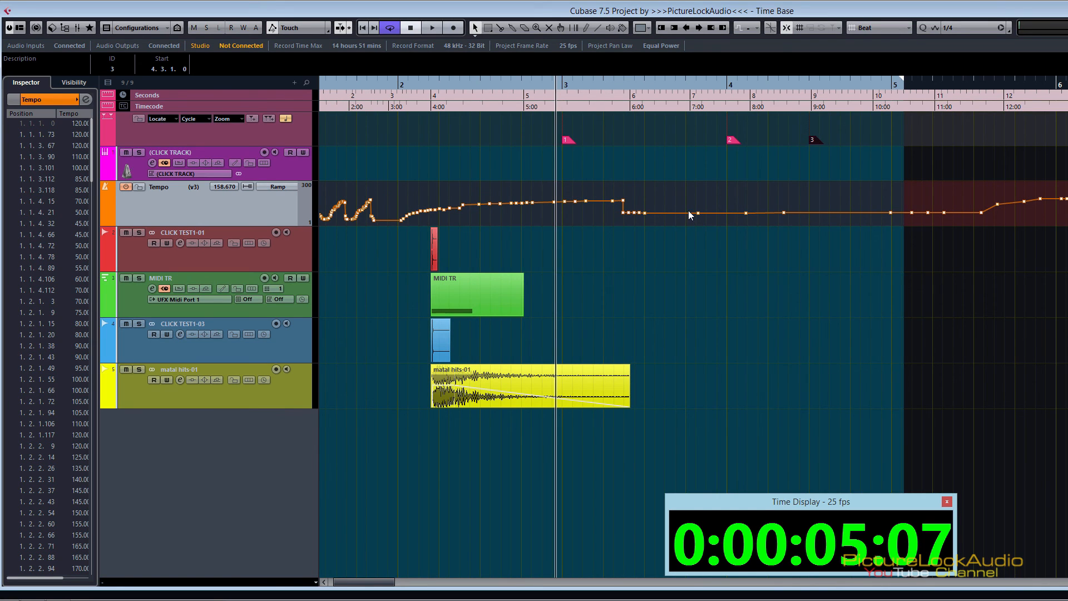
pyautogui.click(205, 188)
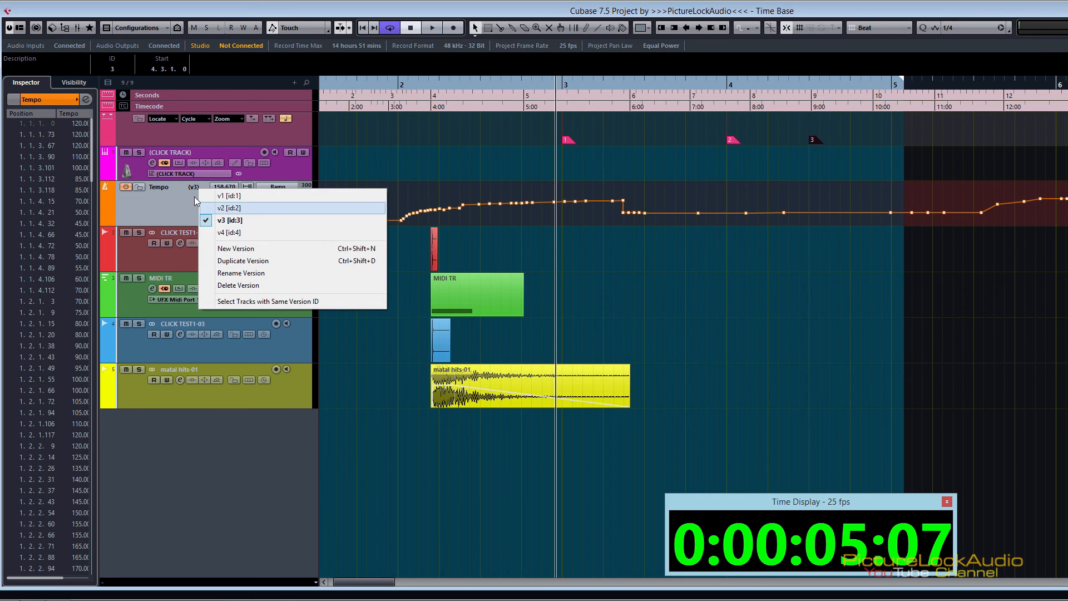
pyautogui.click(149, 208)
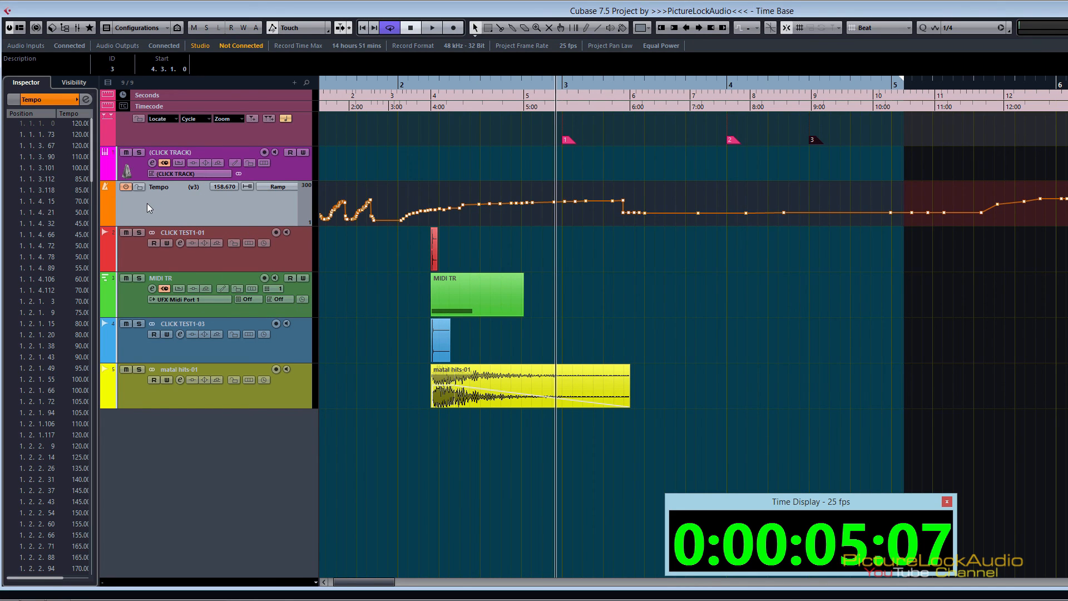
# Step: Open the Tempo Track Editor over the arrangement and display the whole v3 tempo curve on its vertical scale
pyautogui.hotkey('ctrl', 't')
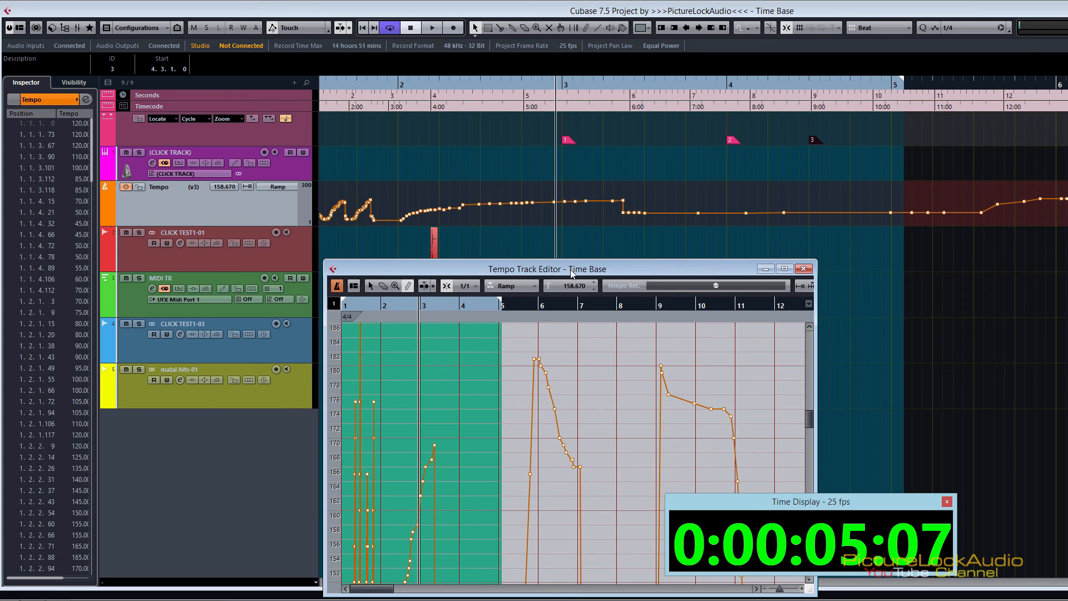
pyautogui.moveTo(586, 272); pyautogui.dragTo(592, 114)
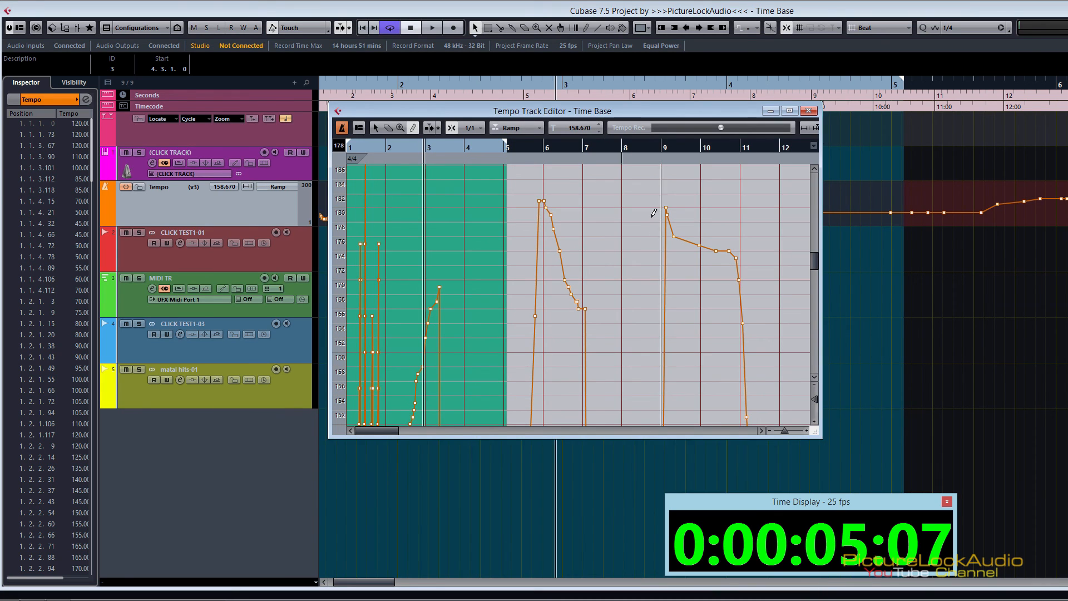
pyautogui.moveTo(812, 402); pyautogui.dragTo(815, 390)
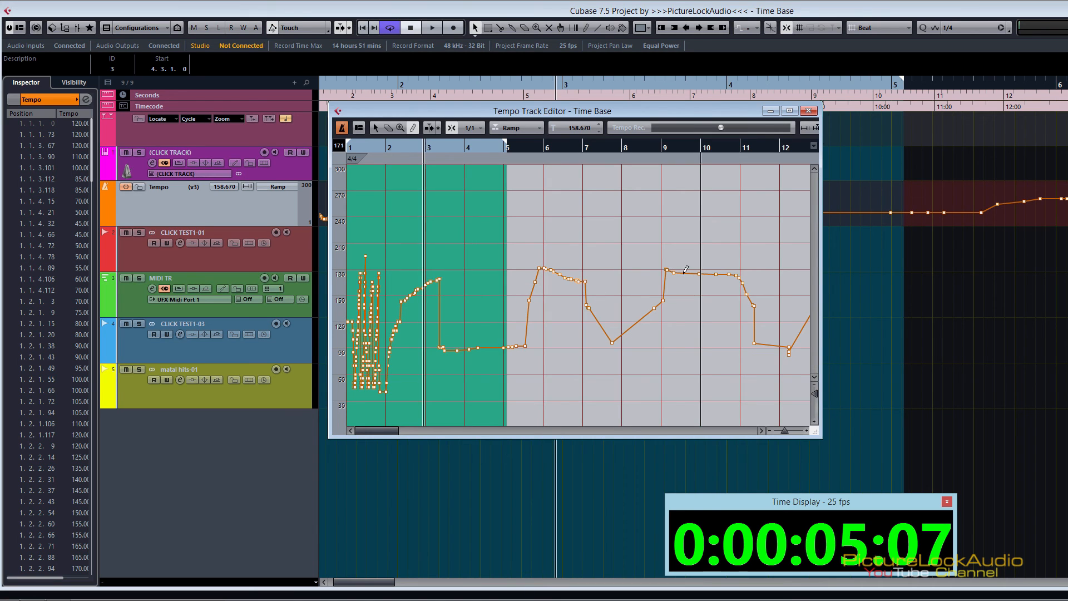
# Step: Move the Tempo Track Editor aside, magnify its first bars and set the playhead to about 0:00:06:18
pyautogui.moveTo(582, 112); pyautogui.dragTo(885, 165)
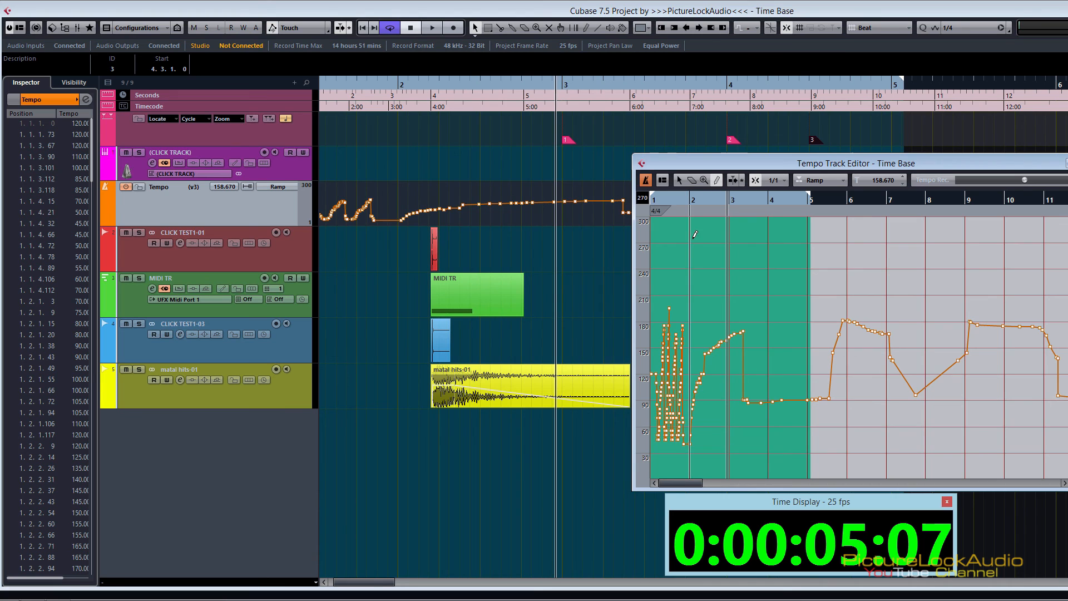
pyautogui.moveTo(672, 199); pyautogui.dragTo(653, 213)
pyautogui.moveTo(913, 197); pyautogui.dragTo(911, 159)
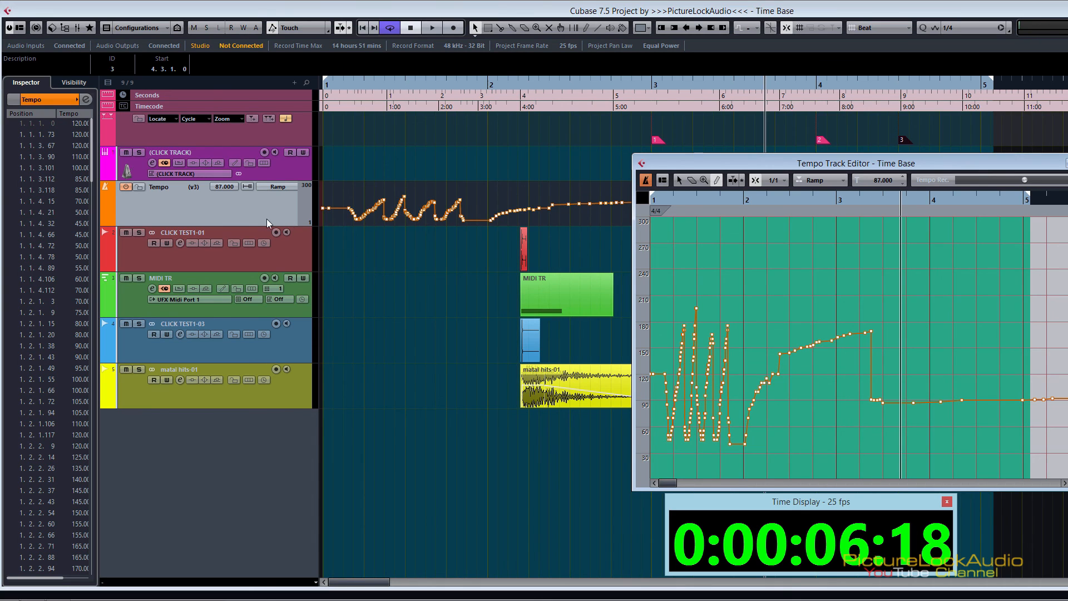
# Step: Switch the Tempo track to v2, examine its curve in the Tempo Track Editor and close the editor
pyautogui.click(195, 187)
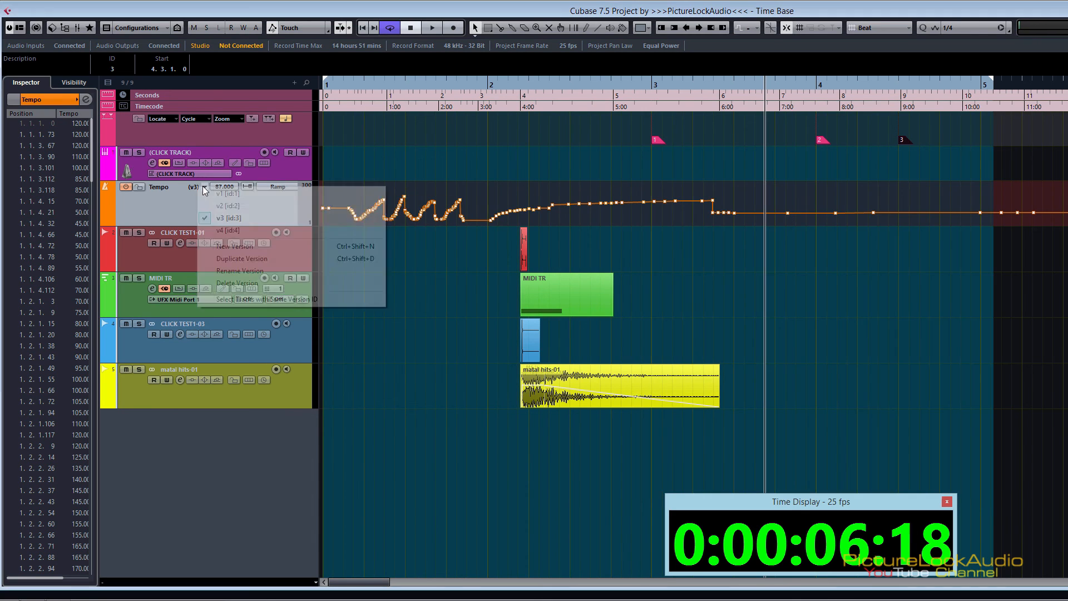
pyautogui.click(230, 206)
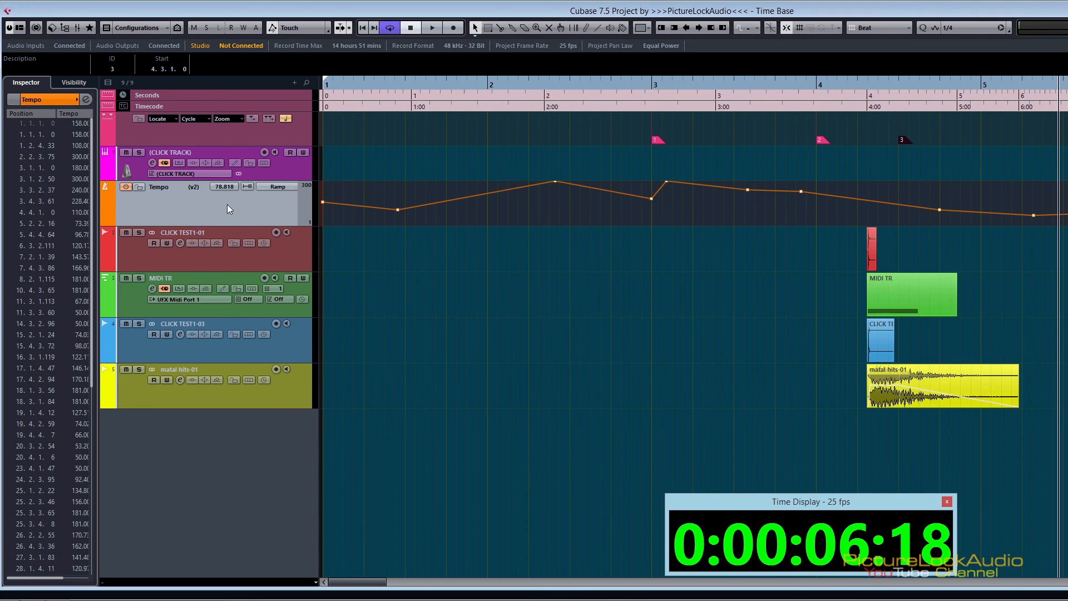
pyautogui.hotkey('ctrl', 't')
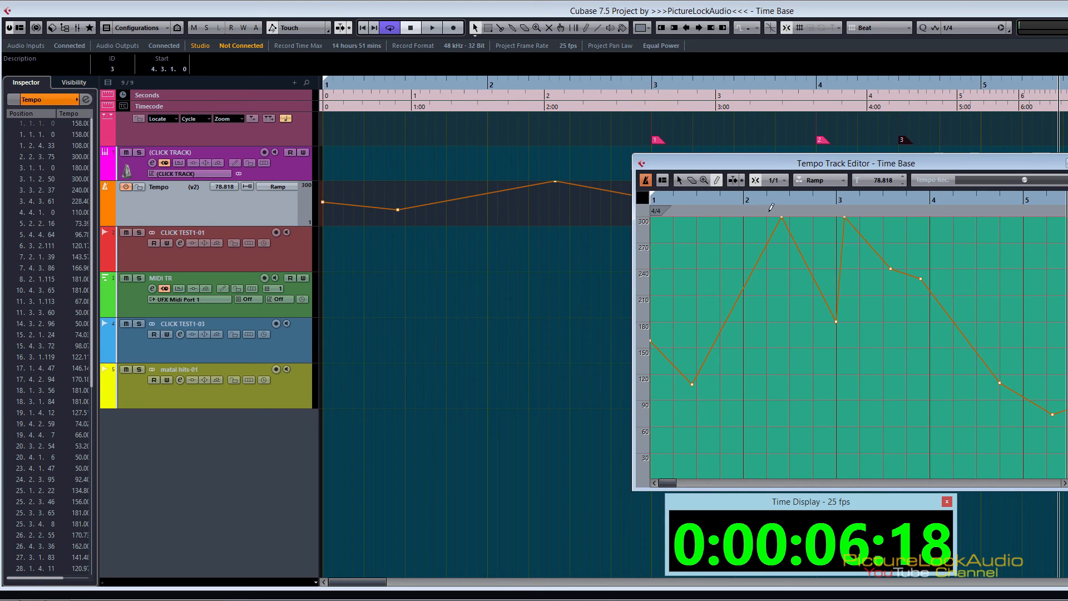
pyautogui.moveTo(902, 162); pyautogui.dragTo(776, 108)
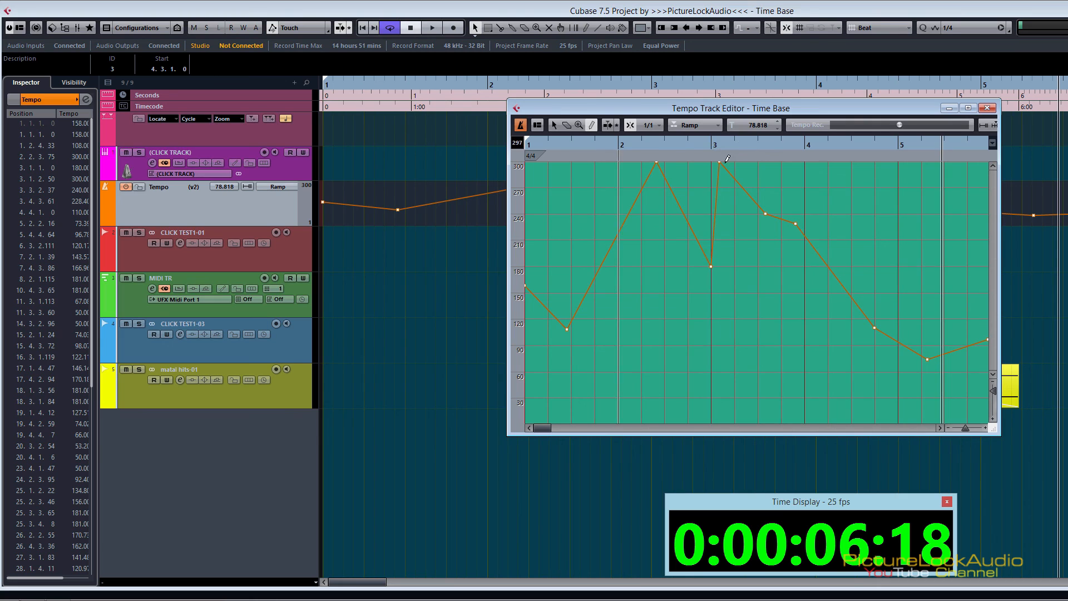
pyautogui.moveTo(735, 111); pyautogui.dragTo(889, 159)
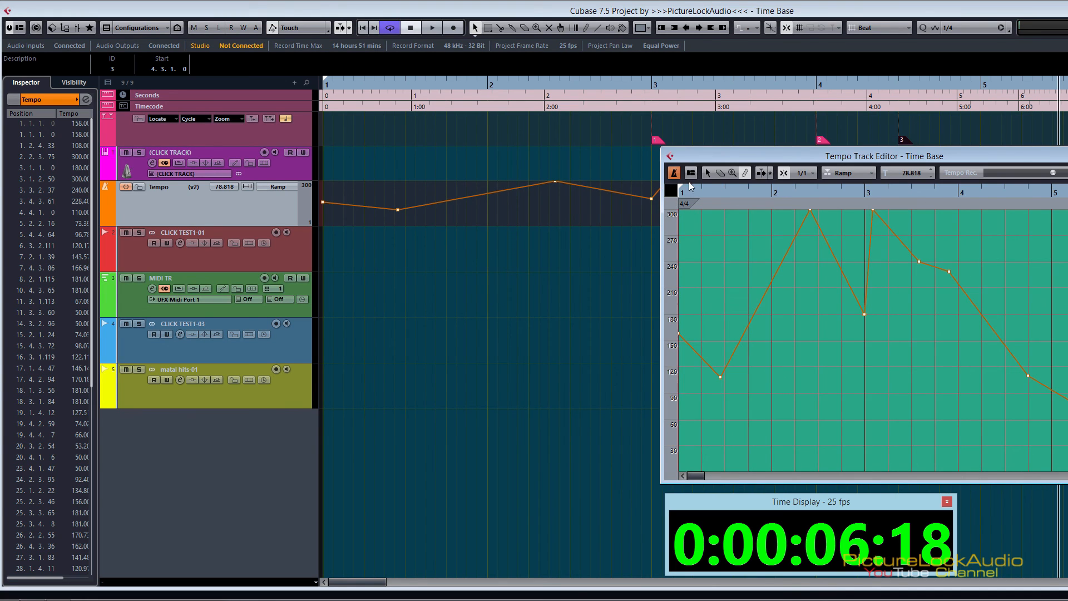
pyautogui.hotkey('ctrl', 'w')
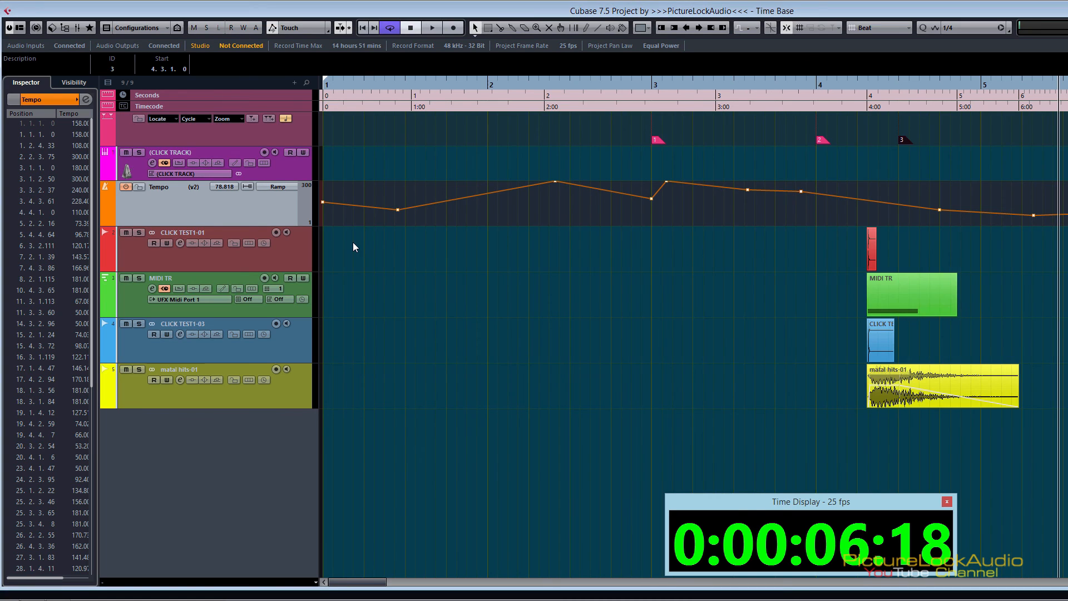
# Step: Select the CLICK TEST1-01 track and move the MIDI TR track above it, directly below the Tempo track
pyautogui.click(299, 260)
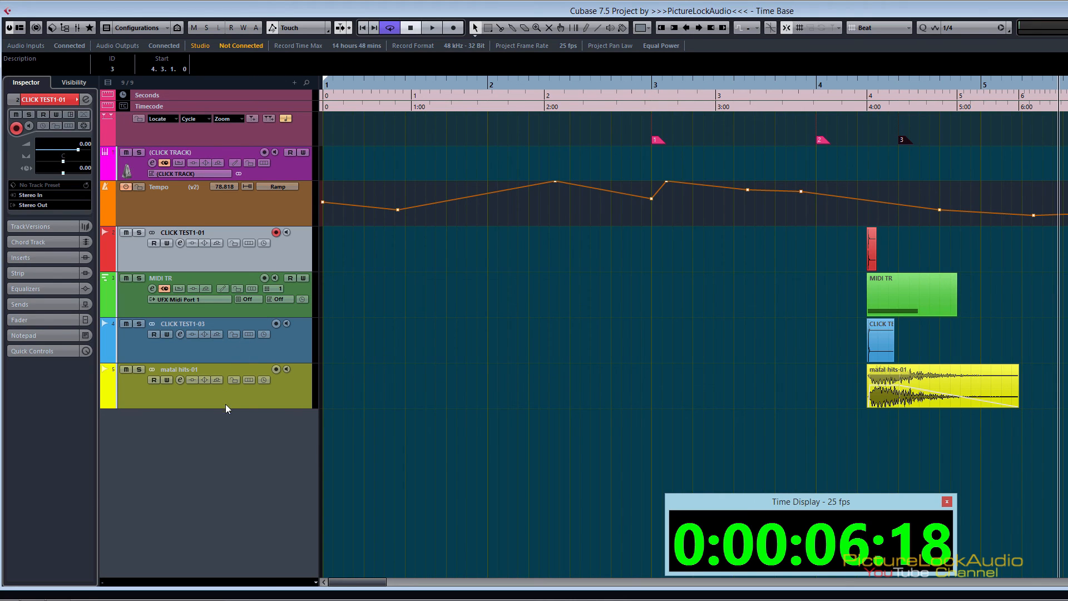
pyautogui.moveTo(135, 308); pyautogui.dragTo(144, 253)
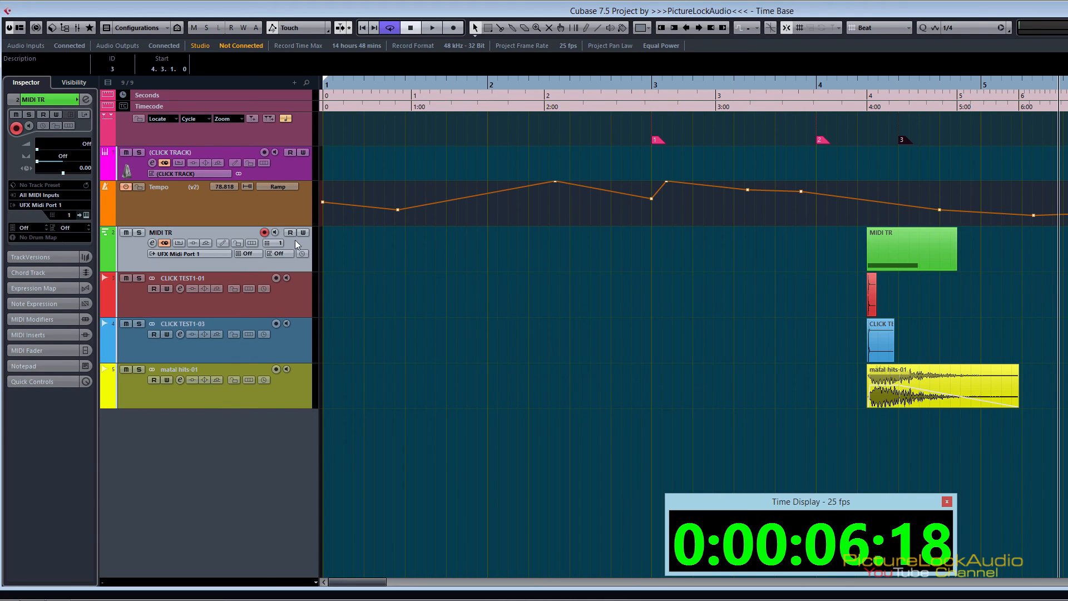
# Step: Examine the MIDI TR part's C3 note against the beat grid in the Key Editor and close the editor
pyautogui.doubleClick(910, 258)
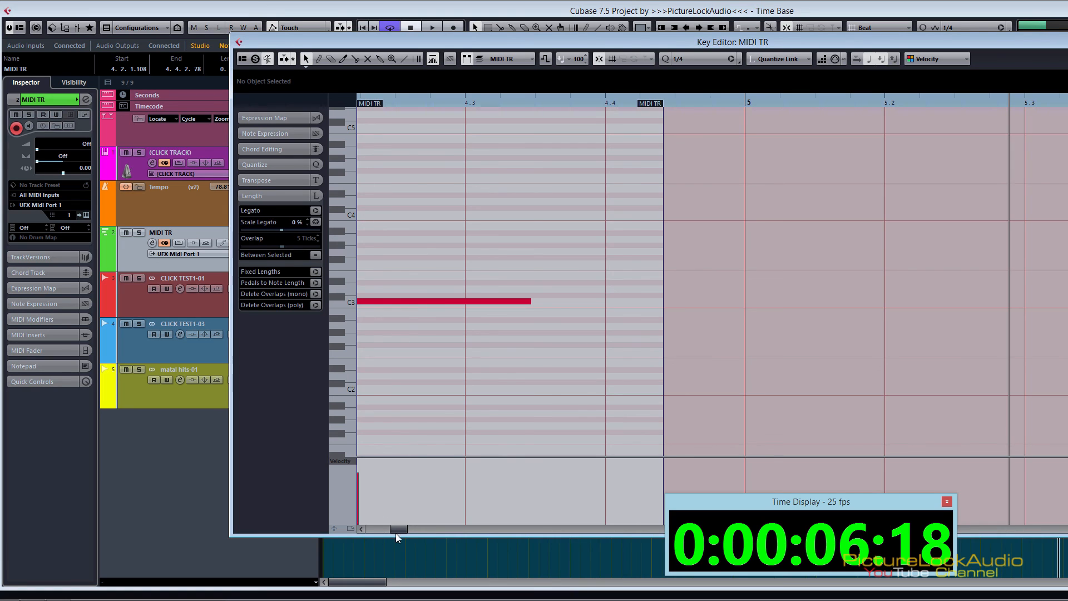
pyautogui.moveTo(397, 530)
pyautogui.mouseDown()
pyautogui.moveTo(387, 529)
pyautogui.moveTo(398, 528)
pyautogui.mouseUp()
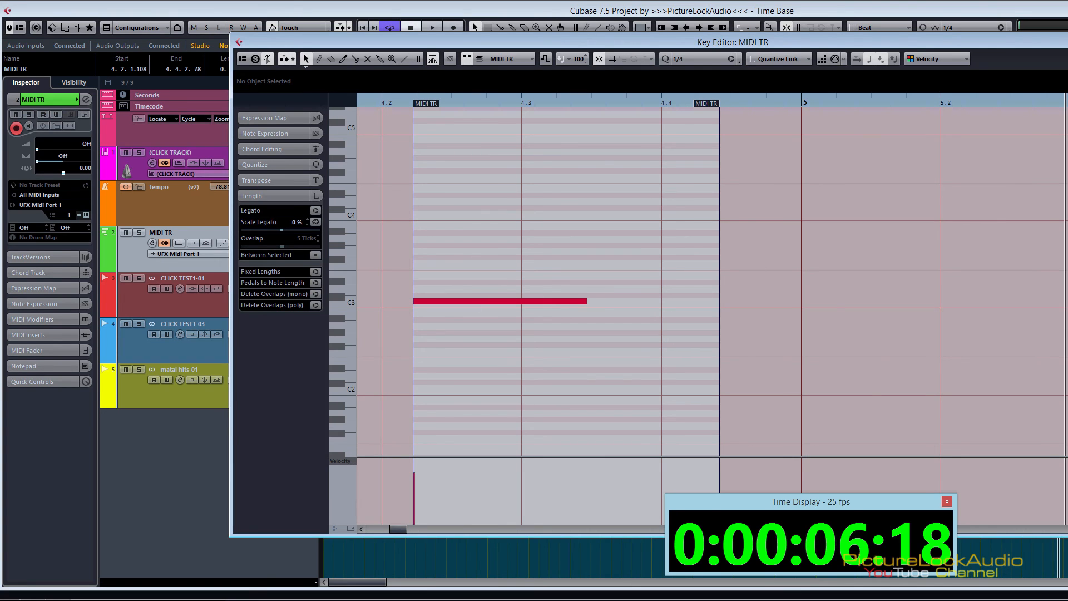
pyautogui.click(1067, 41)
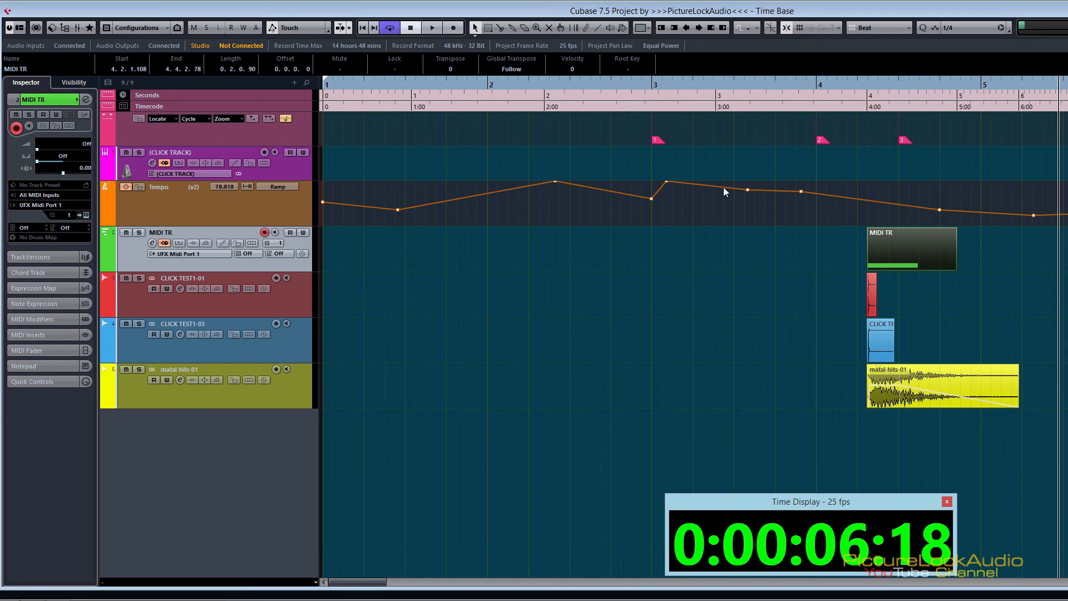
# Step: Switch the Tempo track to v4 and check the length of the MIDI TR part's C3 note in the Key Editor
pyautogui.click(207, 189)
pyautogui.click(225, 231)
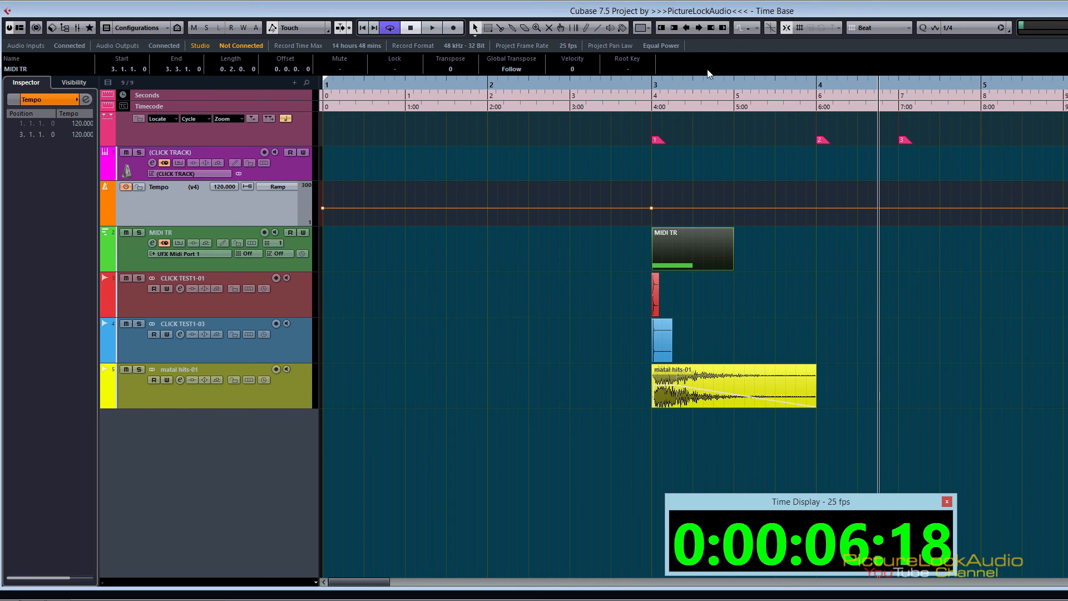
pyautogui.doubleClick(678, 238)
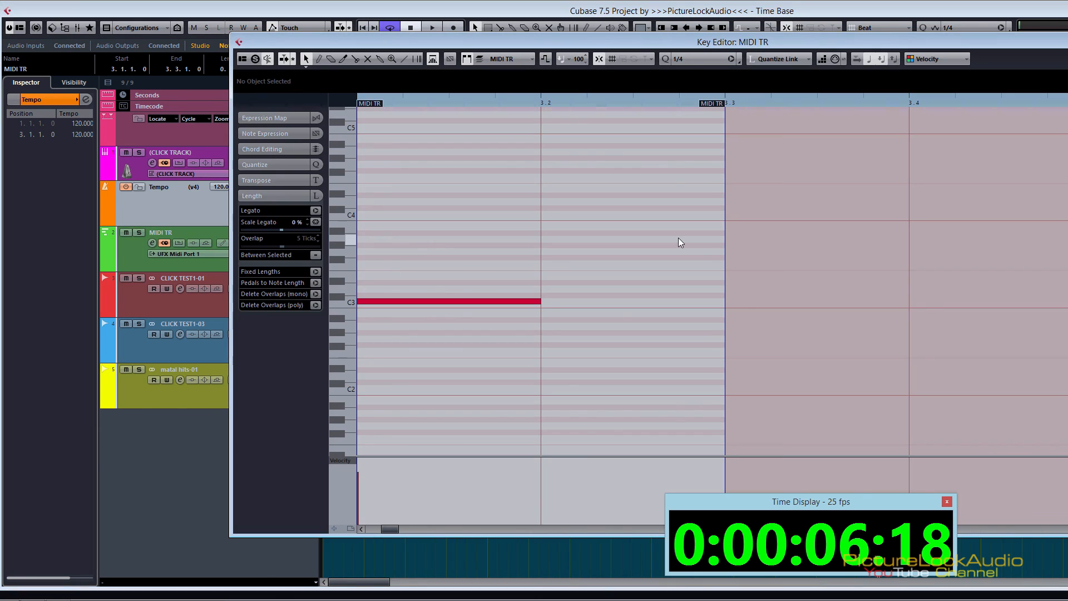
pyautogui.click(393, 302)
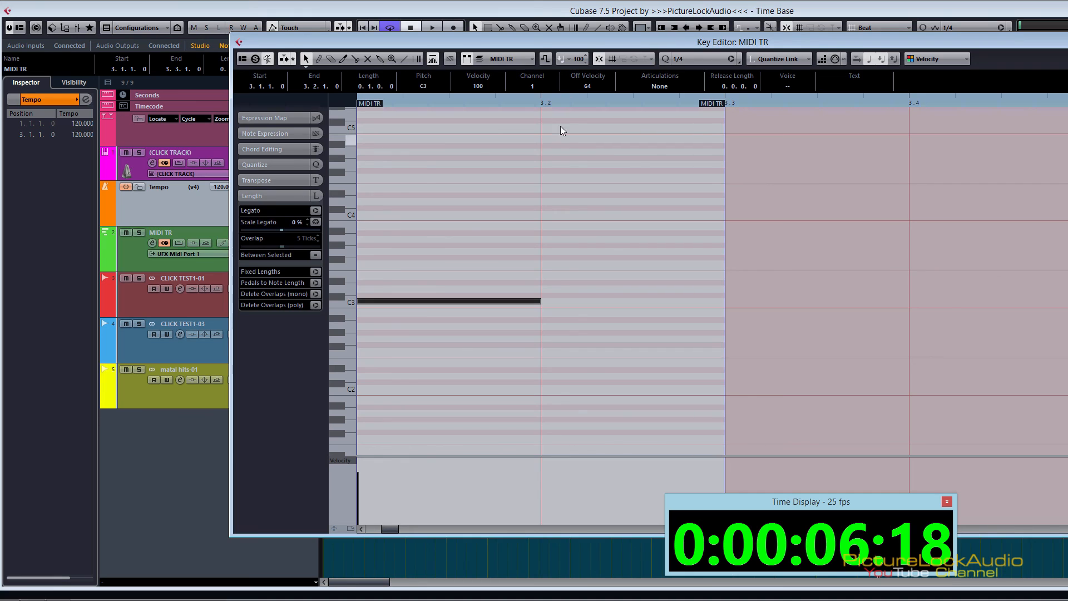
pyautogui.click(1067, 41)
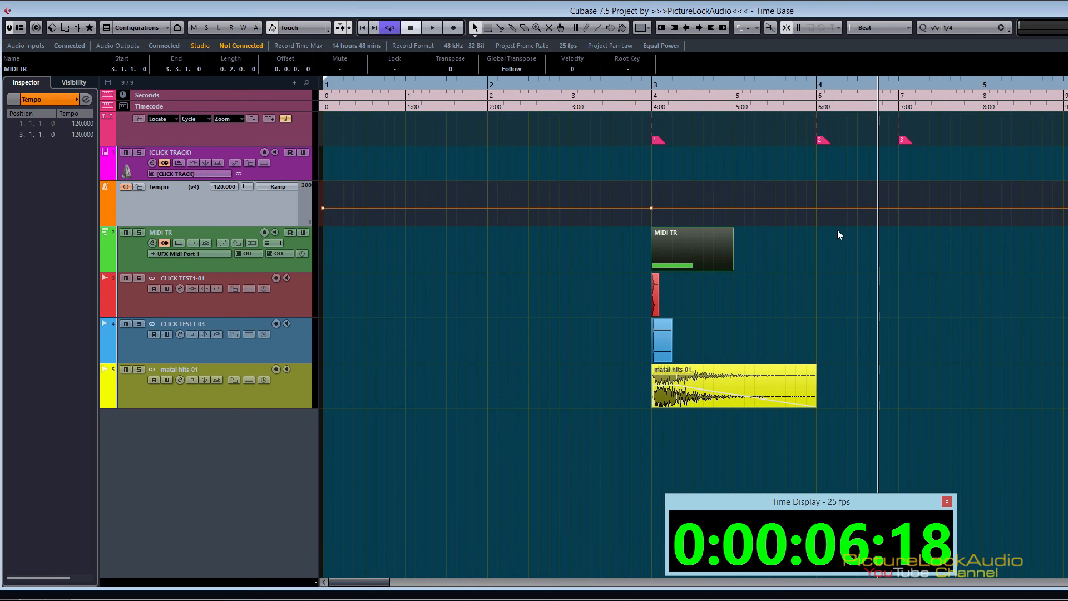
# Step: Shorten the MIDI TR part to one beat and duplicate it three times to fill bar 3
pyautogui.moveTo(731, 268); pyautogui.dragTo(691, 268)
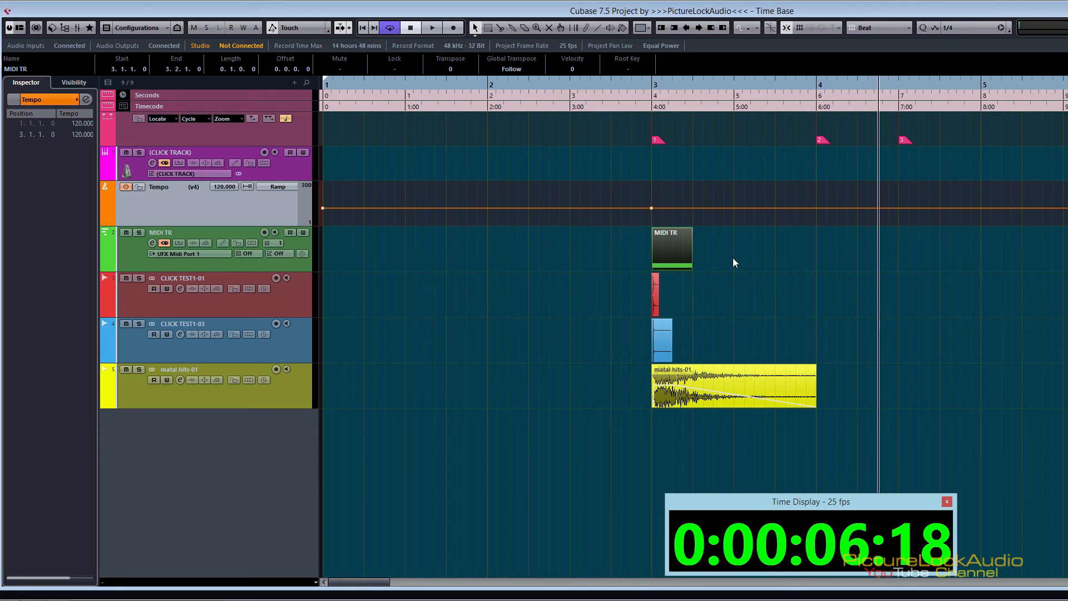
pyautogui.hotkey('ctrl', 'd')
pyautogui.hotkey('ctrl', 'd')
pyautogui.hotkey('ctrl', 'd')
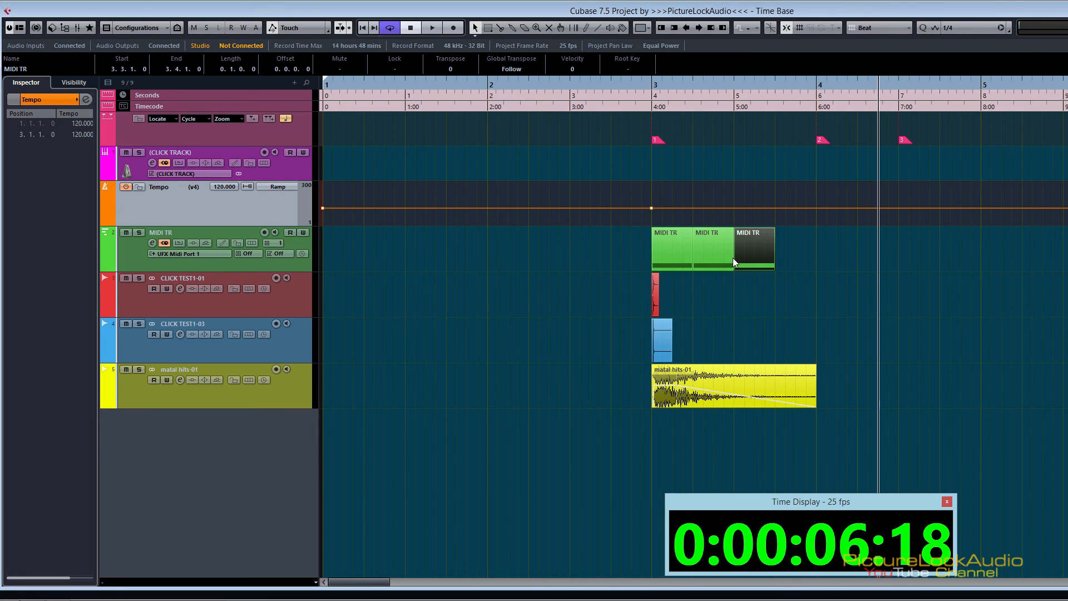
pyautogui.click(860, 249)
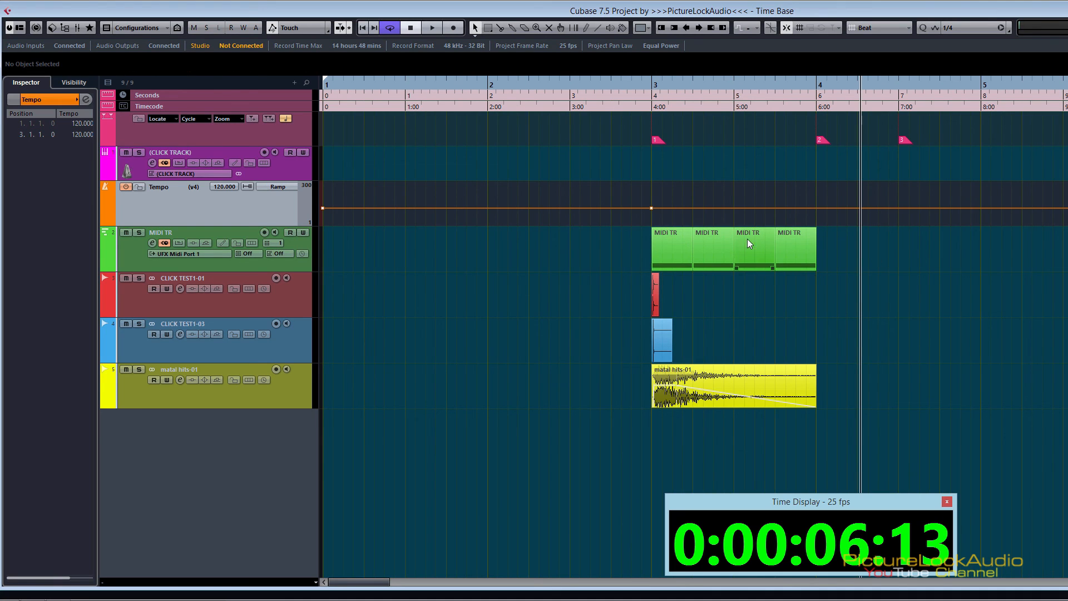
# Step: Select all four MIDI TR parts in bar 3, duplicate them into bar 4 and clear the selection
pyautogui.click(686, 247)
pyautogui.click(714, 240)
pyautogui.click(765, 246)
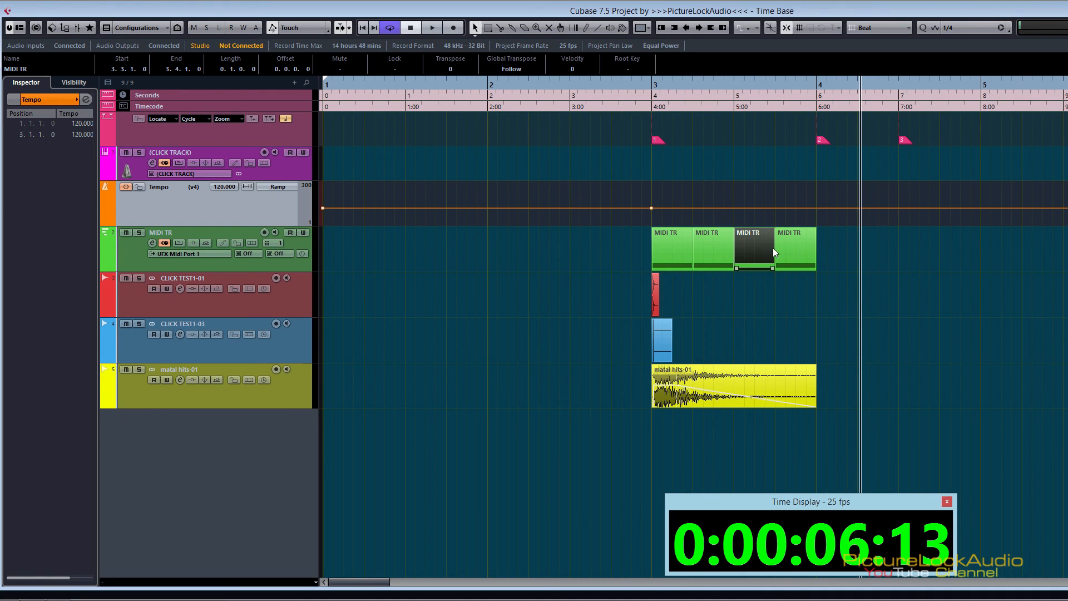
pyautogui.click(791, 252)
pyautogui.keyDown('shift'); pyautogui.click(680, 252); pyautogui.keyUp('shift')
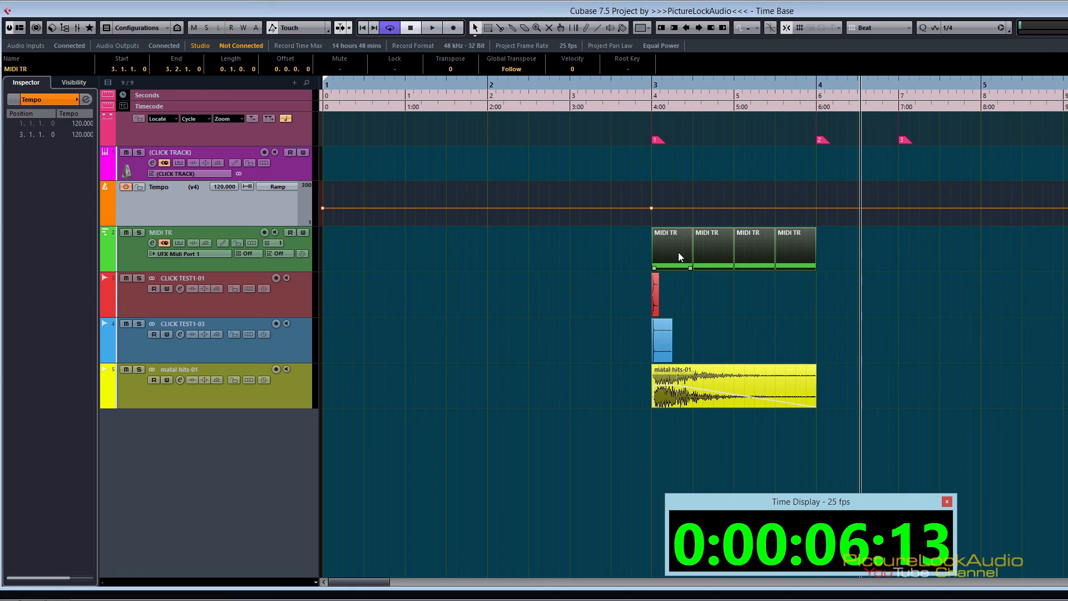
pyautogui.hotkey('ctrl', 'd')
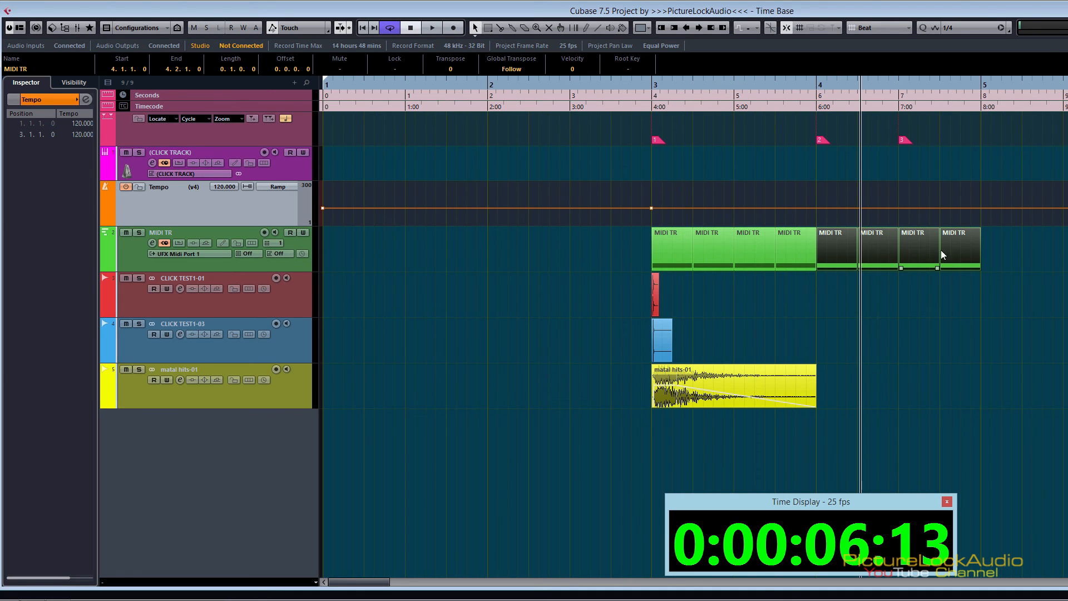
pyautogui.click(1032, 259)
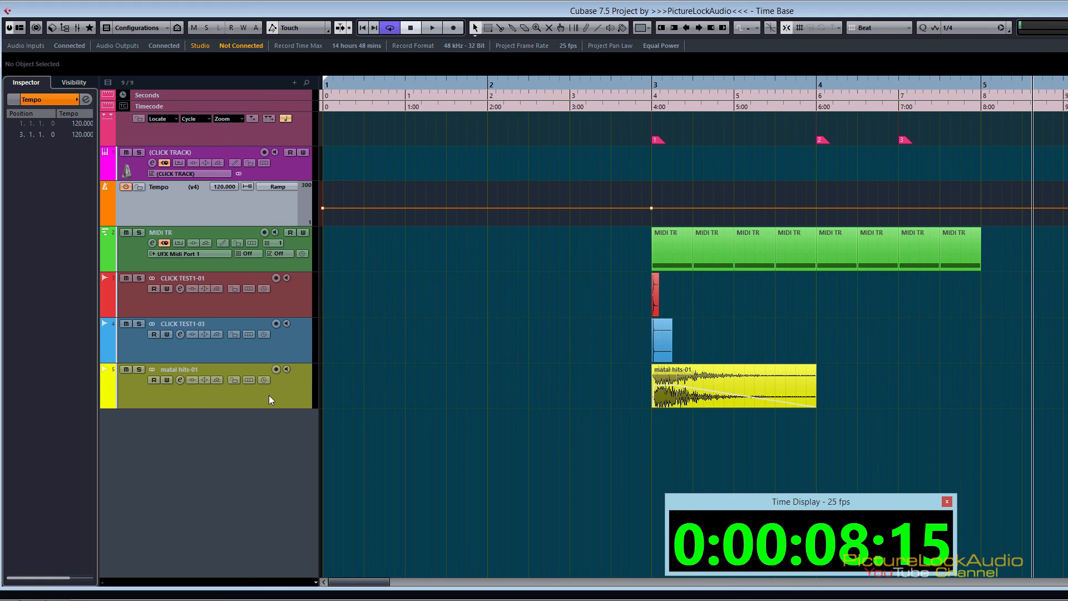
# Step: Select the matal hits-01 audio event at bar 3, followed by the CLICK TEST1-01 track
pyautogui.click(691, 396)
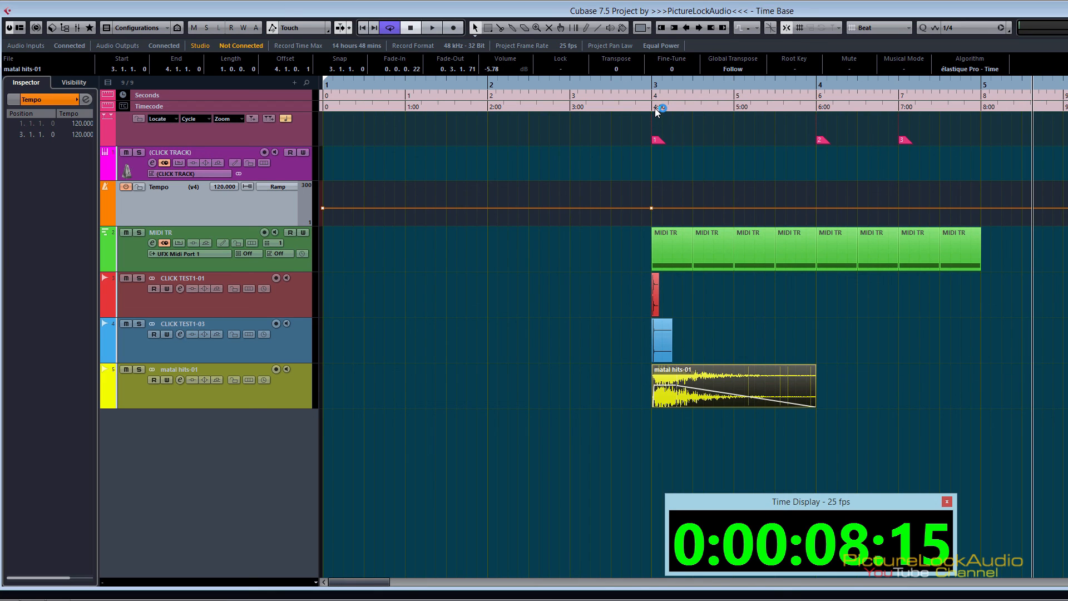
pyautogui.moveTo(673, 399)
pyautogui.click(271, 301)
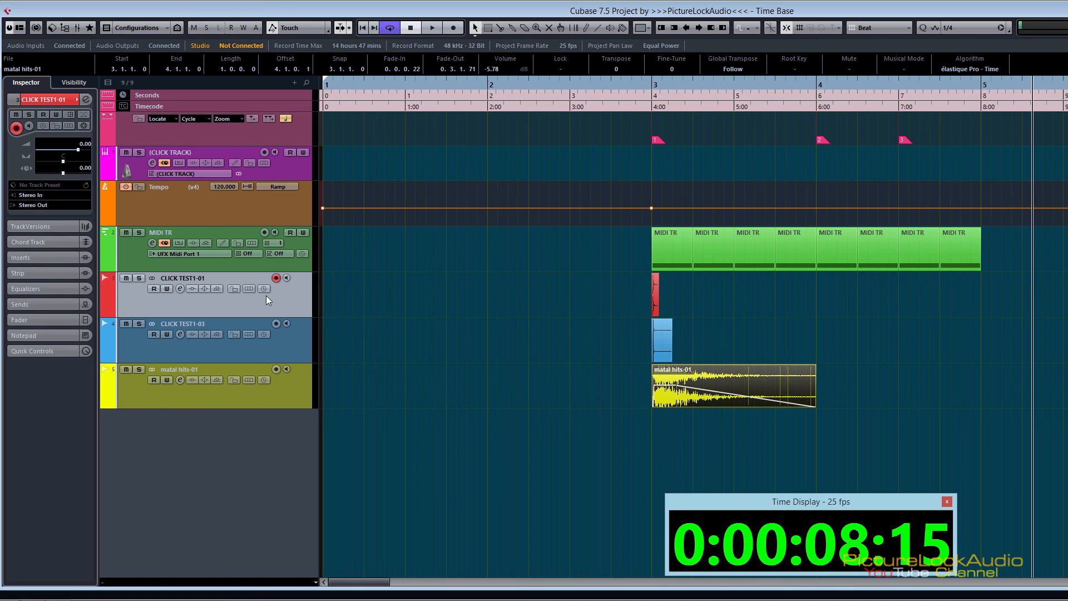
# Step: Toggle the CLICK TEST1-01 track's time base repeatedly between musical and linear, leaving it linear
pyautogui.click(265, 289)
pyautogui.click(265, 289)
pyautogui.click(266, 289)
pyautogui.click(265, 289)
pyautogui.click(265, 289)
pyautogui.click(265, 288)
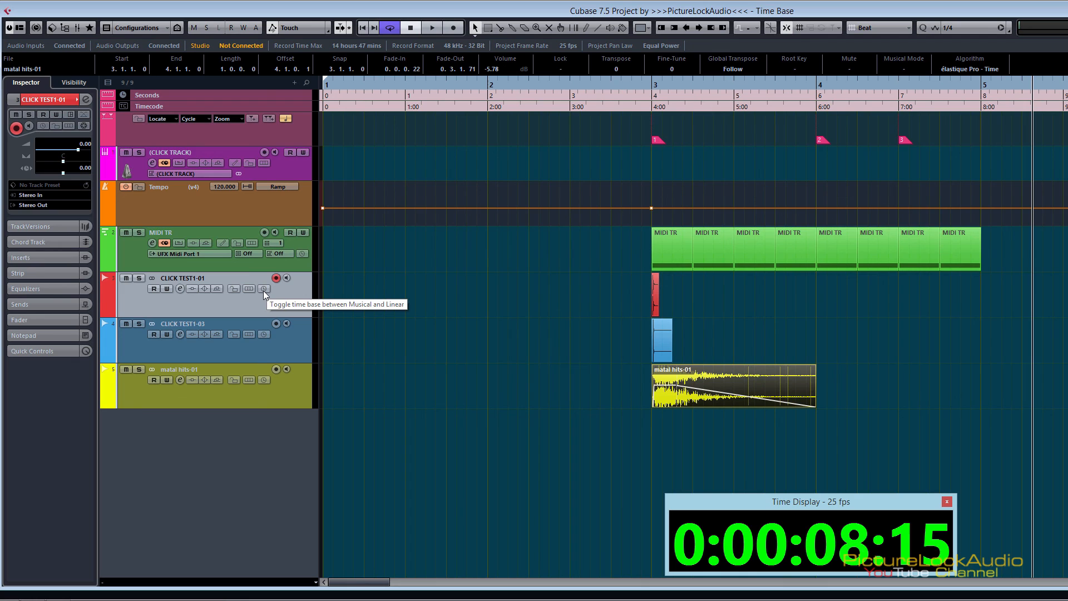
pyautogui.click(264, 289)
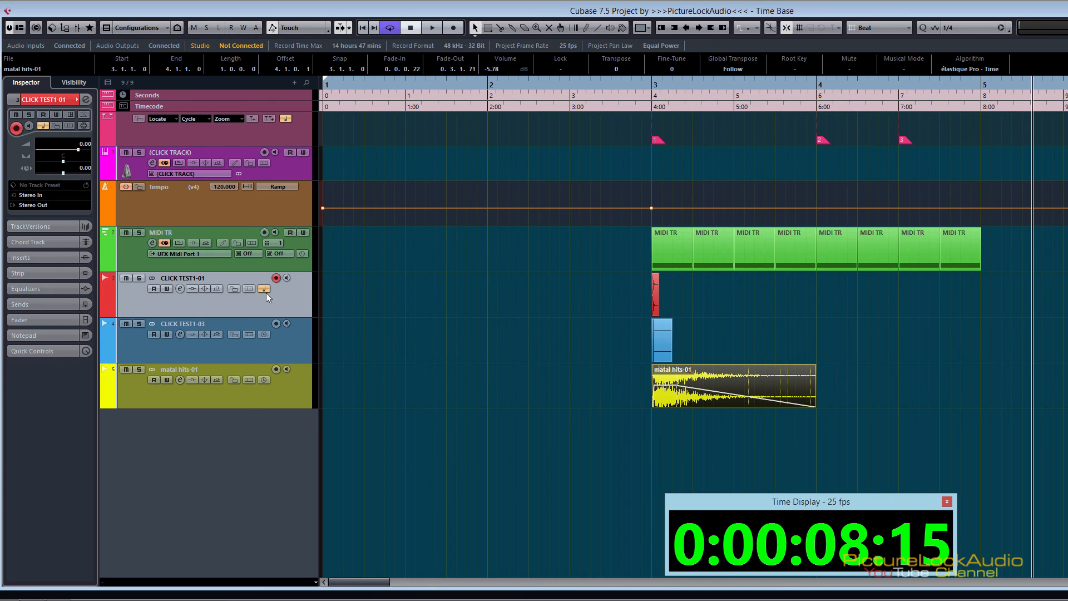
pyautogui.click(266, 289)
# Step: Remove the musical/linear time base toggle from the audio tracks' visible controls in Track Controls Settings and apply it
pyautogui.rightClick(266, 305)
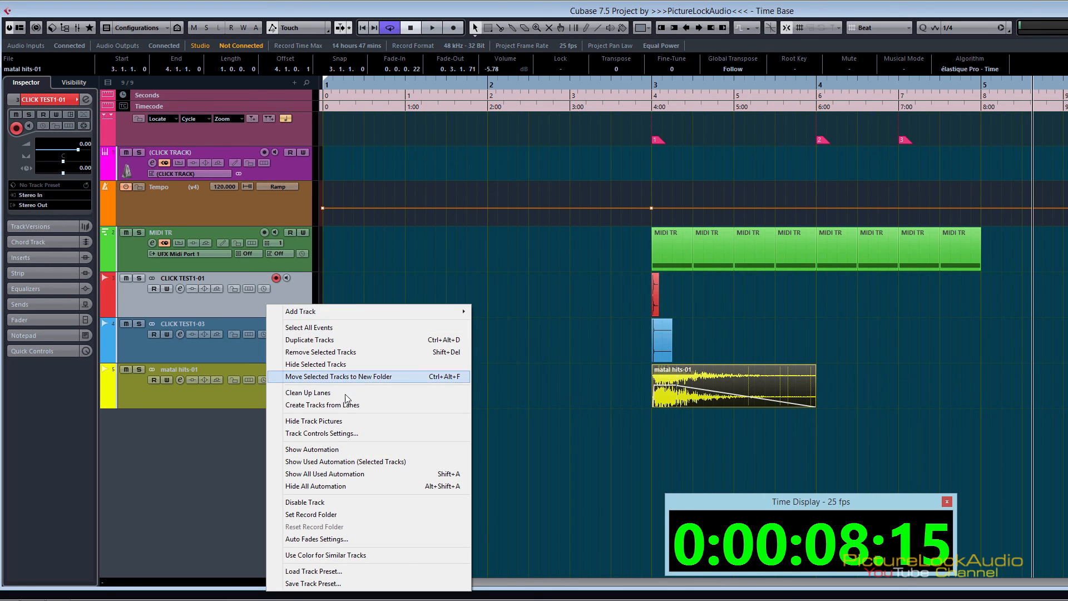
pyautogui.click(347, 434)
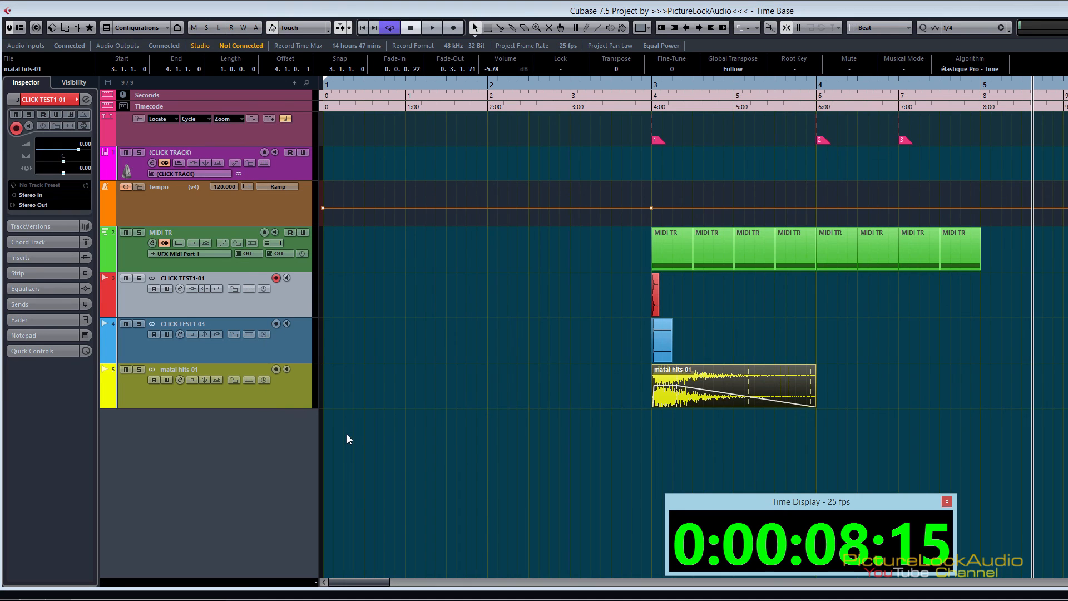
pyautogui.click(683, 295)
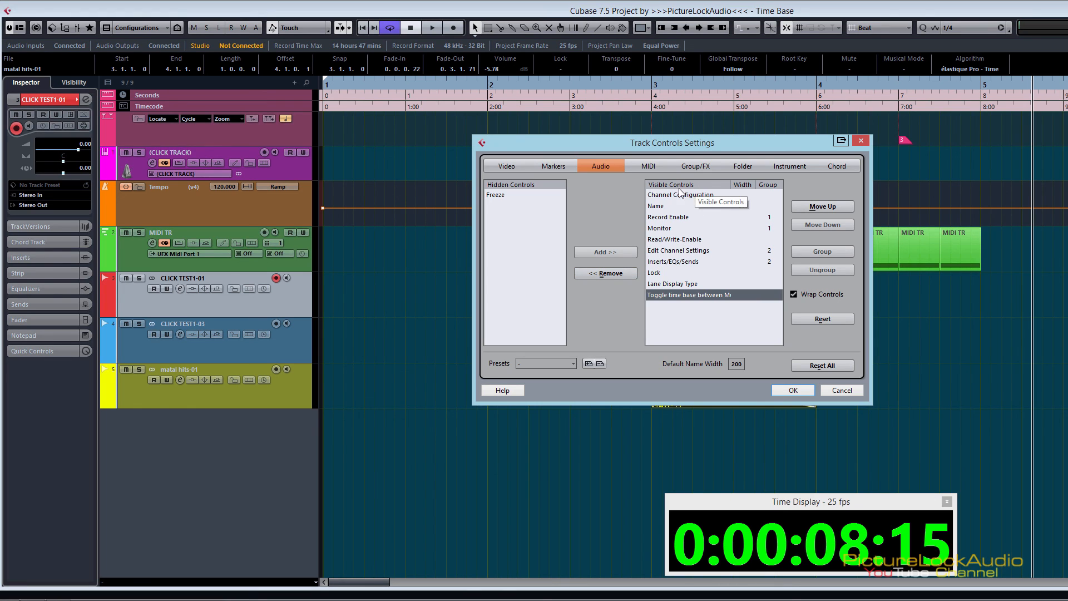
pyautogui.click(607, 274)
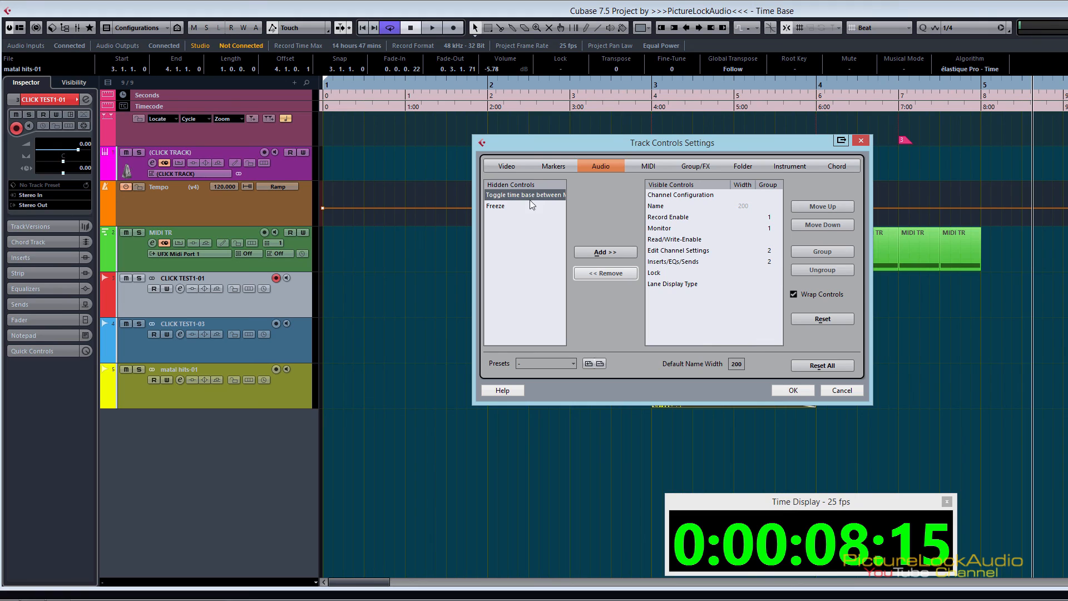
pyautogui.click(795, 389)
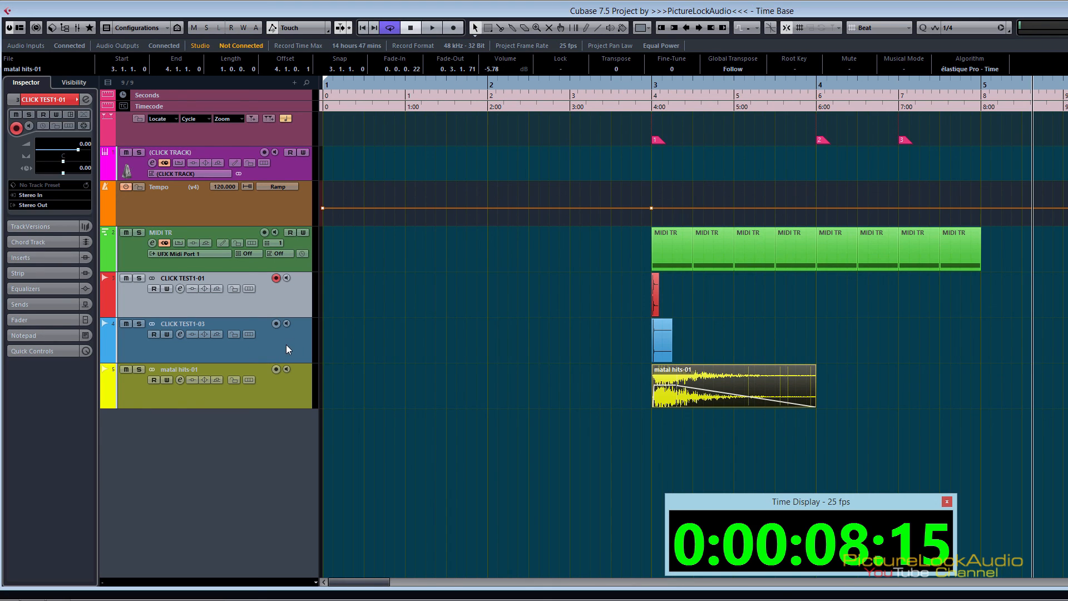
# Step: Add the musical/linear time base toggle back to the audio tracks' visible controls in Track Controls Settings and apply it
pyautogui.rightClick(273, 302)
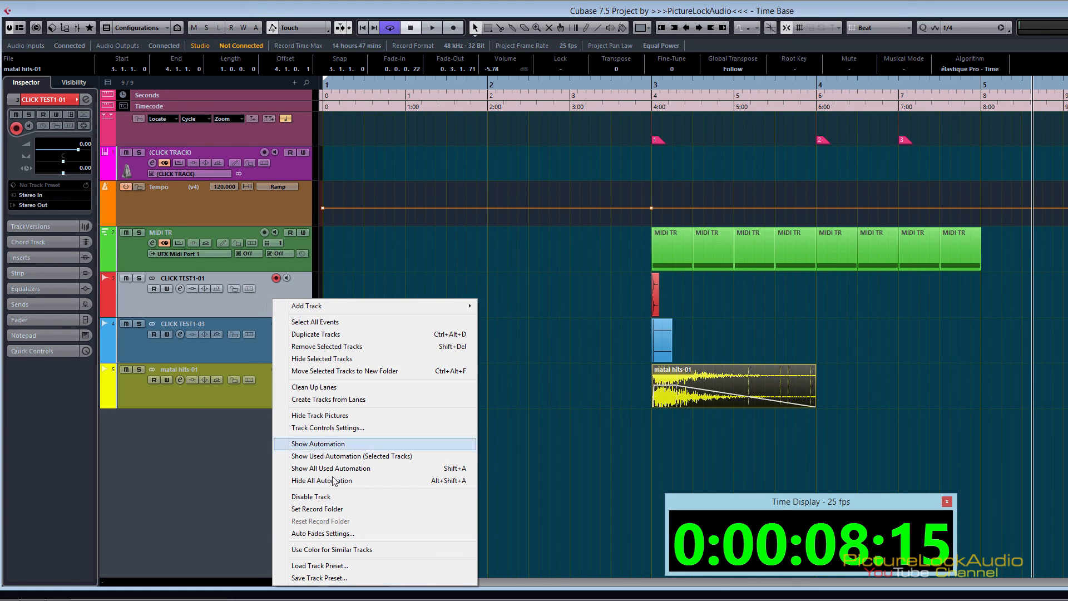
pyautogui.click(334, 428)
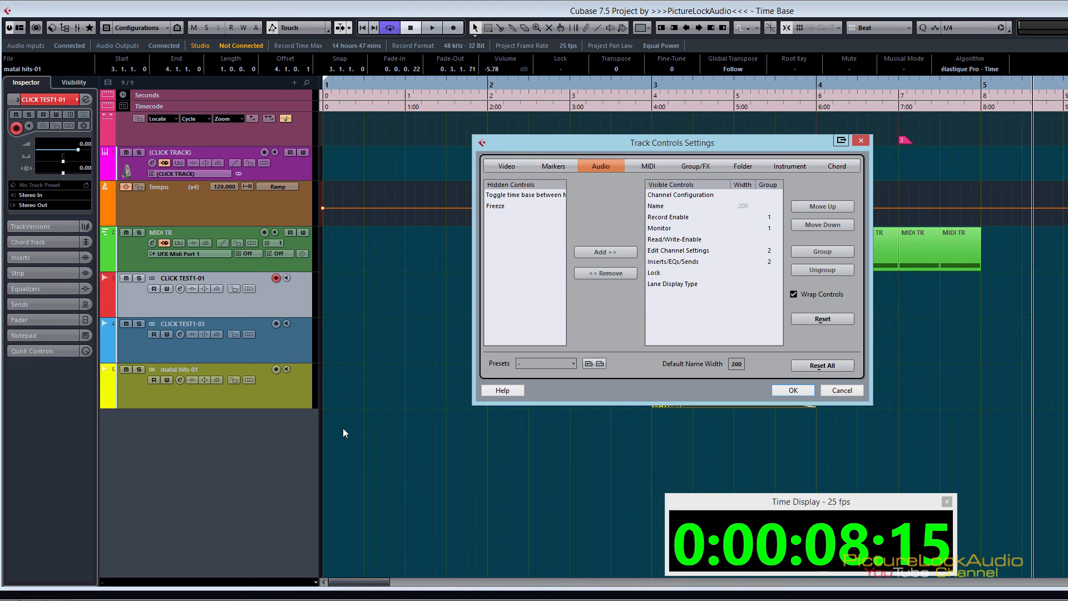
pyautogui.click(498, 196)
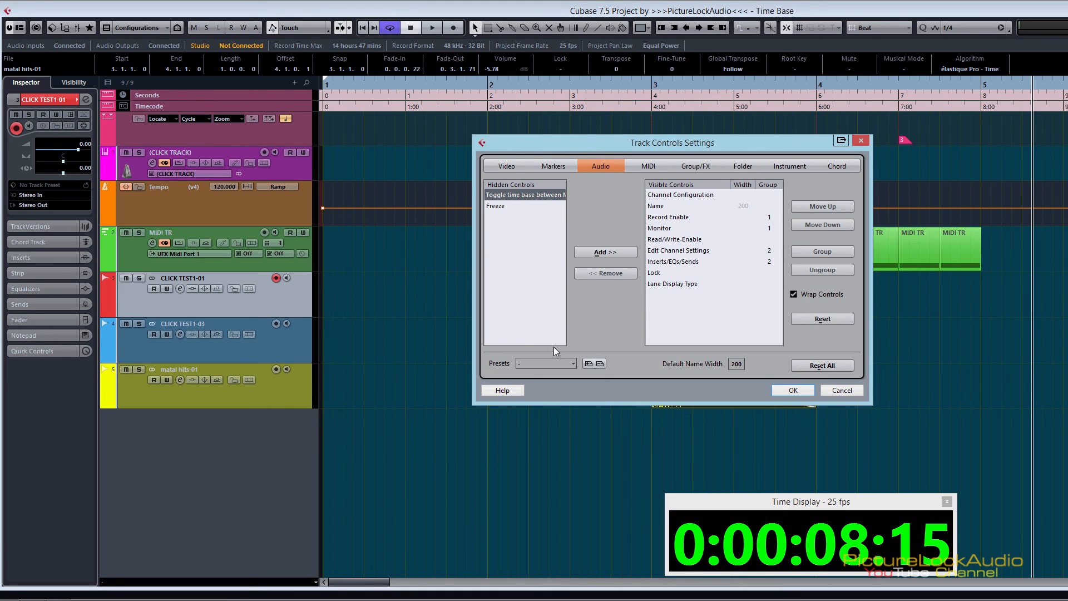
pyautogui.click(609, 255)
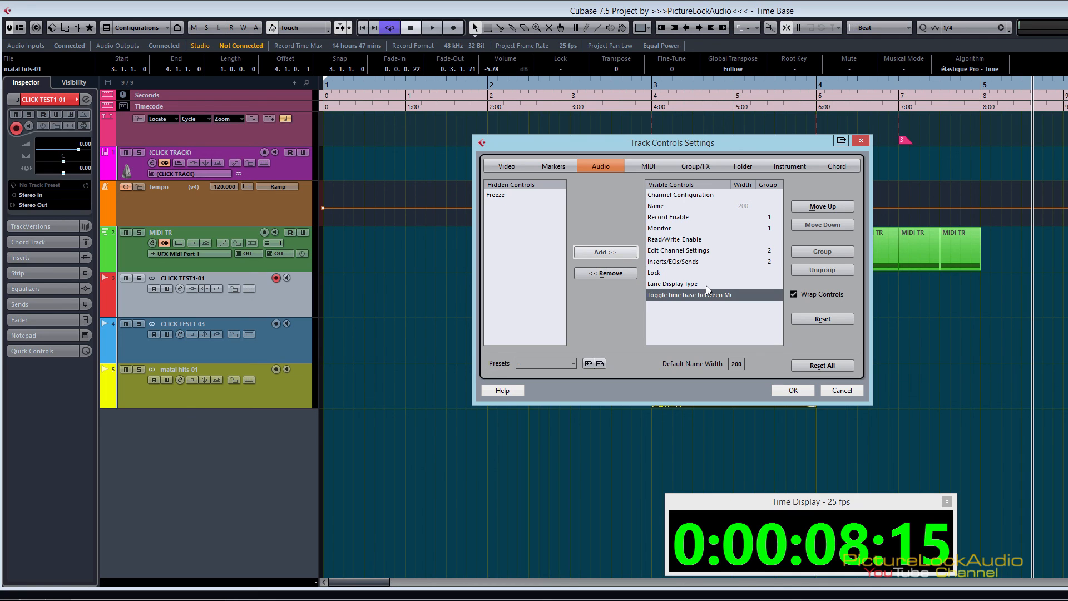
pyautogui.click(794, 391)
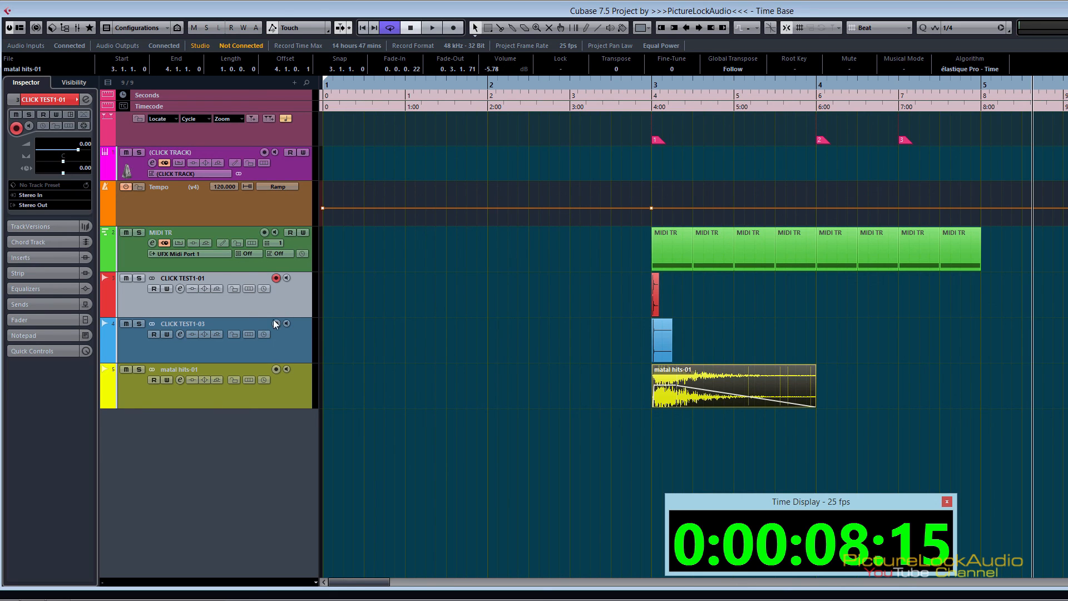
# Step: Set the CLICK TEST1-01 track to musical time base, select its audio event and place the cursor at bar 3
pyautogui.click(267, 290)
pyautogui.click(658, 301)
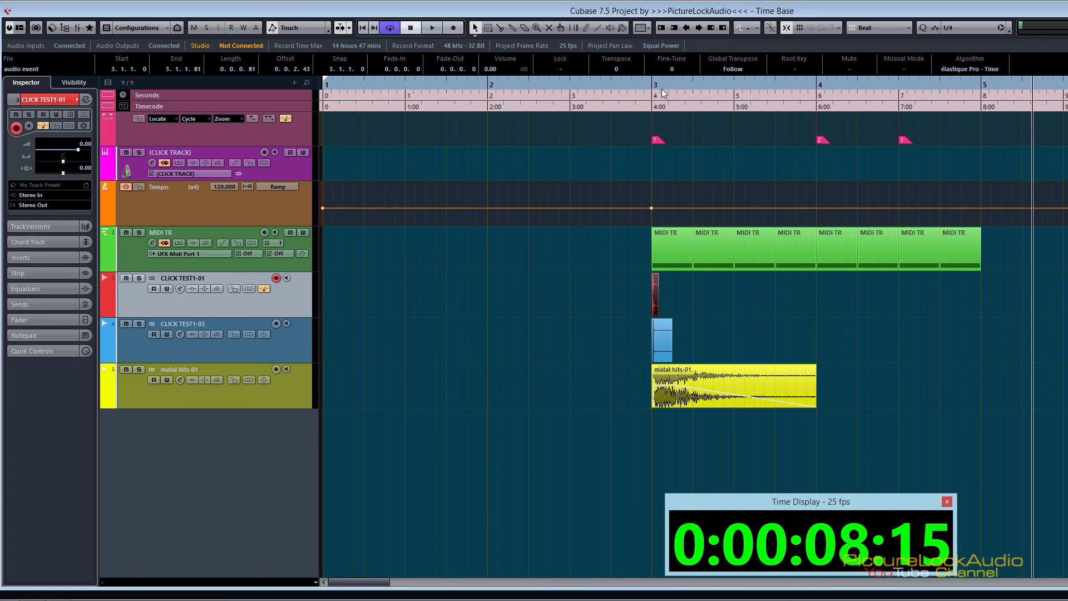
pyautogui.moveTo(662, 89); pyautogui.dragTo(668, 302)
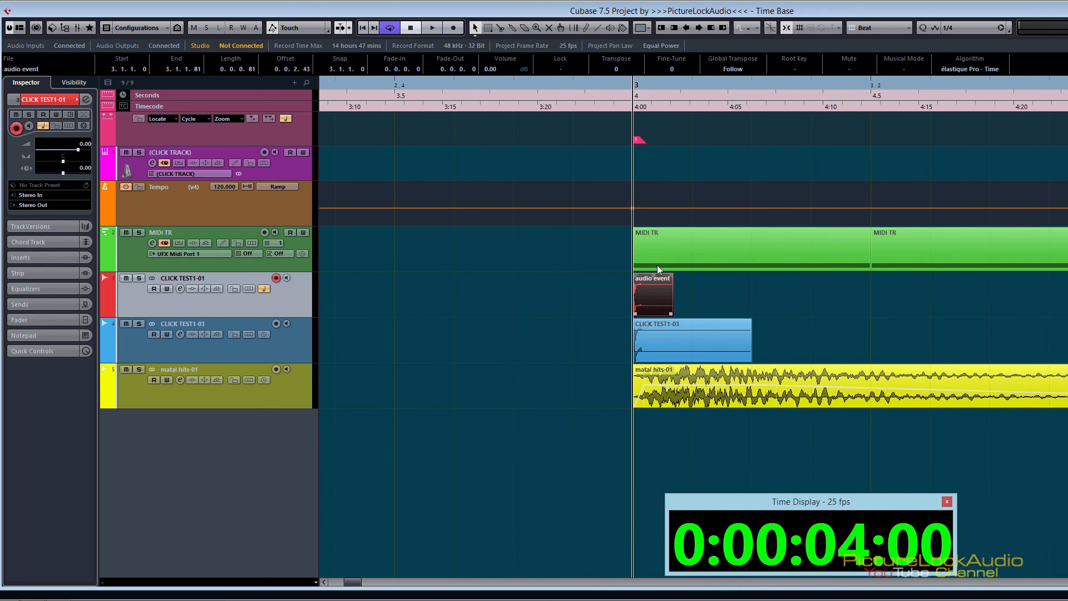
# Step: Set the MIDI TR track to musical time base and select its first part at bar 3
pyautogui.click(677, 256)
pyautogui.click(651, 297)
pyautogui.click(665, 254)
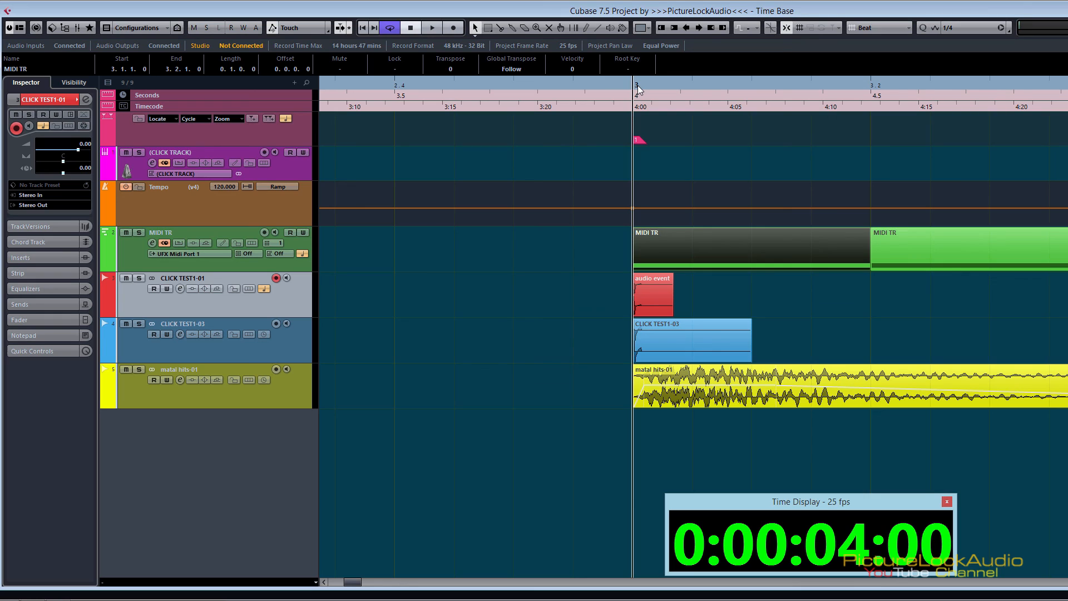
# Step: Select the CLICK TEST1-03 track and set it to musical time base
pyautogui.click(300, 351)
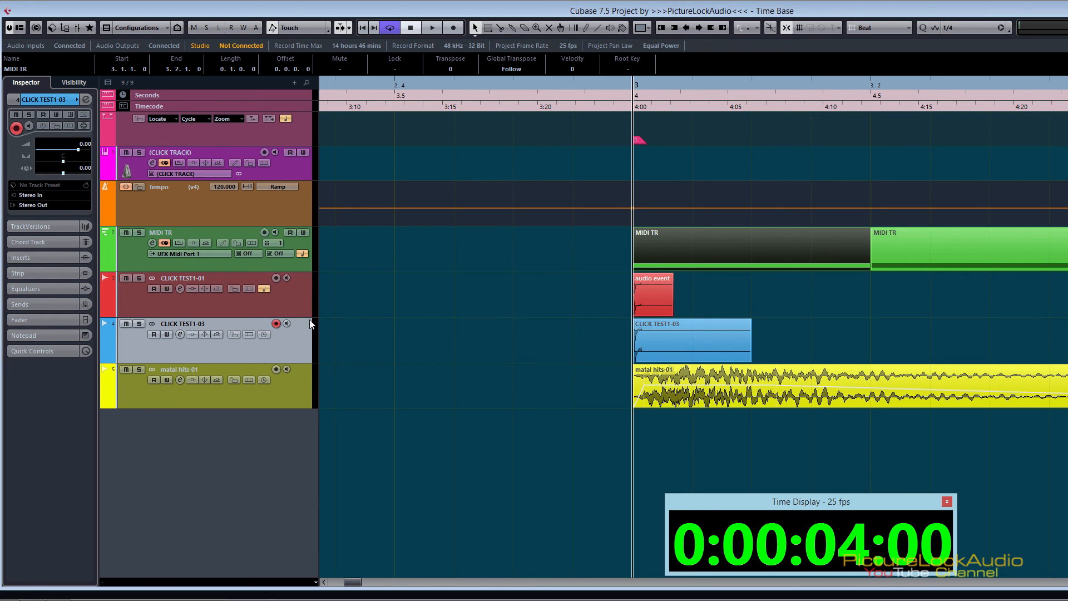
pyautogui.click(264, 334)
pyautogui.moveTo(645, 82); pyautogui.dragTo(640, 56)
# Step: Check the marker track's musical time base and select markers 1, 2 and 3 in turn
pyautogui.click(298, 139)
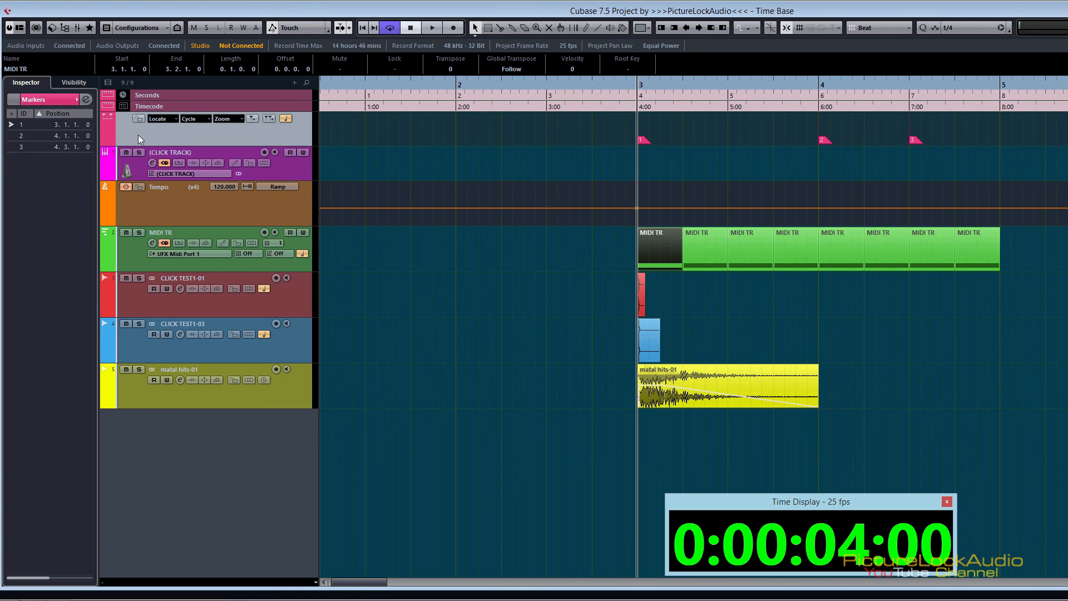
pyautogui.click(286, 118)
pyautogui.click(643, 140)
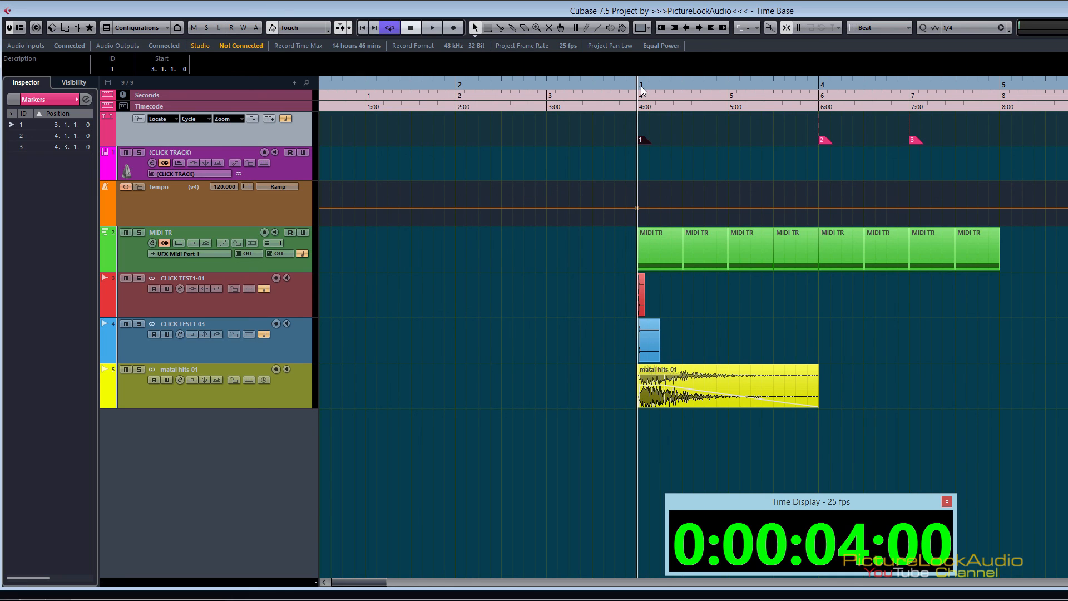
pyautogui.click(824, 141)
pyautogui.click(914, 141)
# Step: Activate tempo version v2 and check the first MIDI TR part and marker 1 against bar 3
pyautogui.click(203, 187)
pyautogui.click(231, 210)
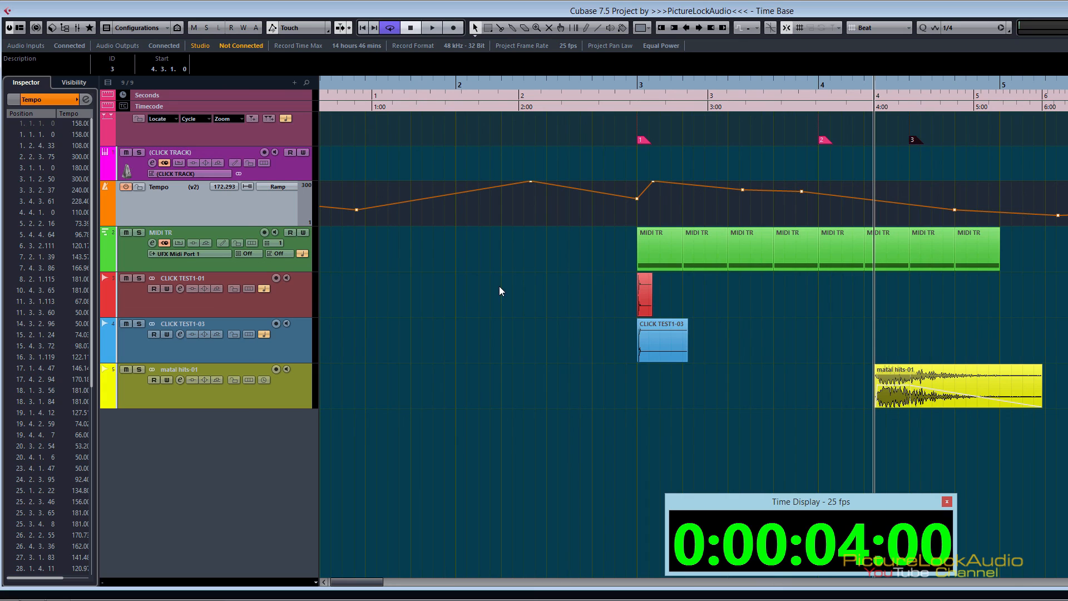
pyautogui.click(656, 255)
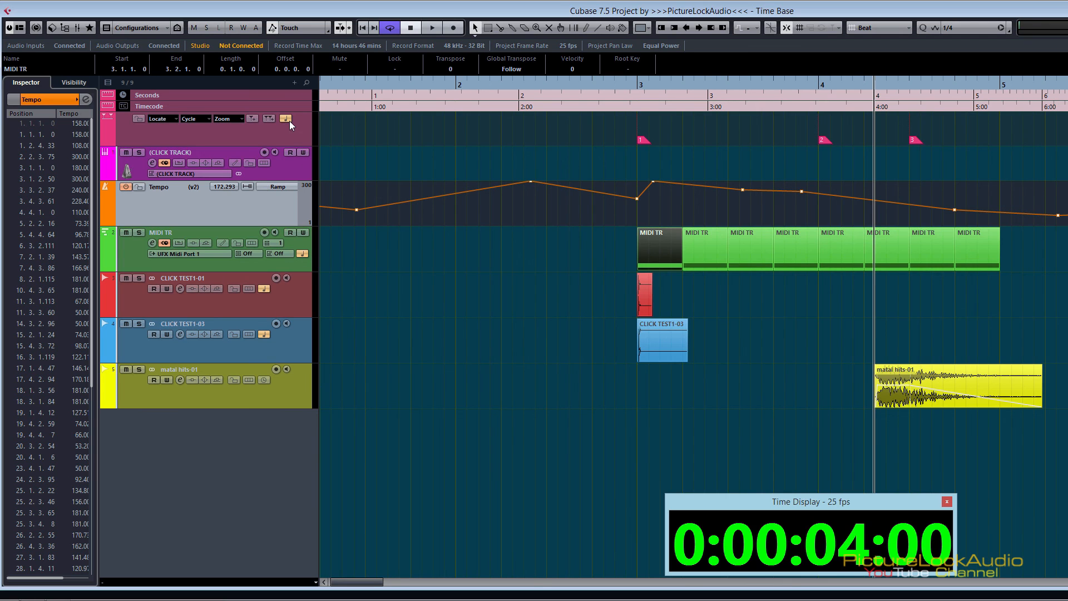
pyautogui.click(645, 138)
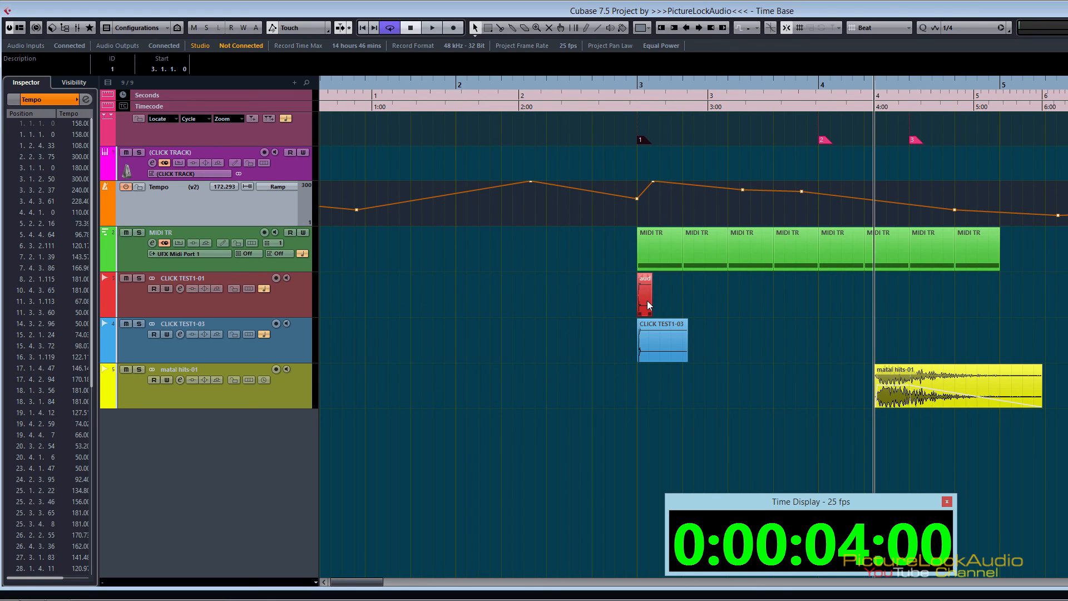
# Step: Switch the tempo track to version v4 and select the matal hits-01 audio event at bar 3
pyautogui.click(204, 188)
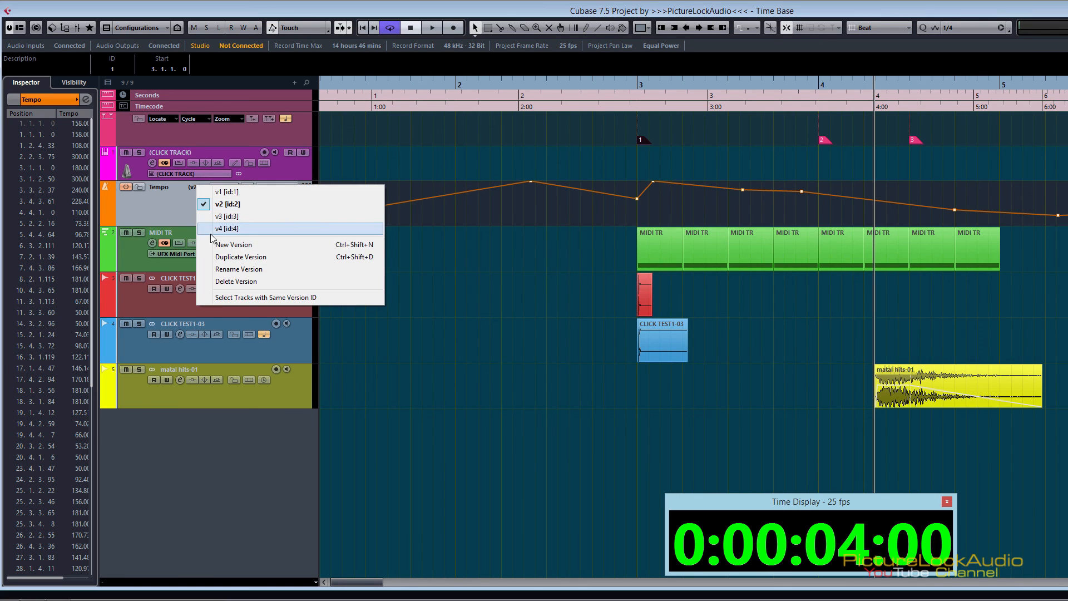
pyautogui.click(221, 228)
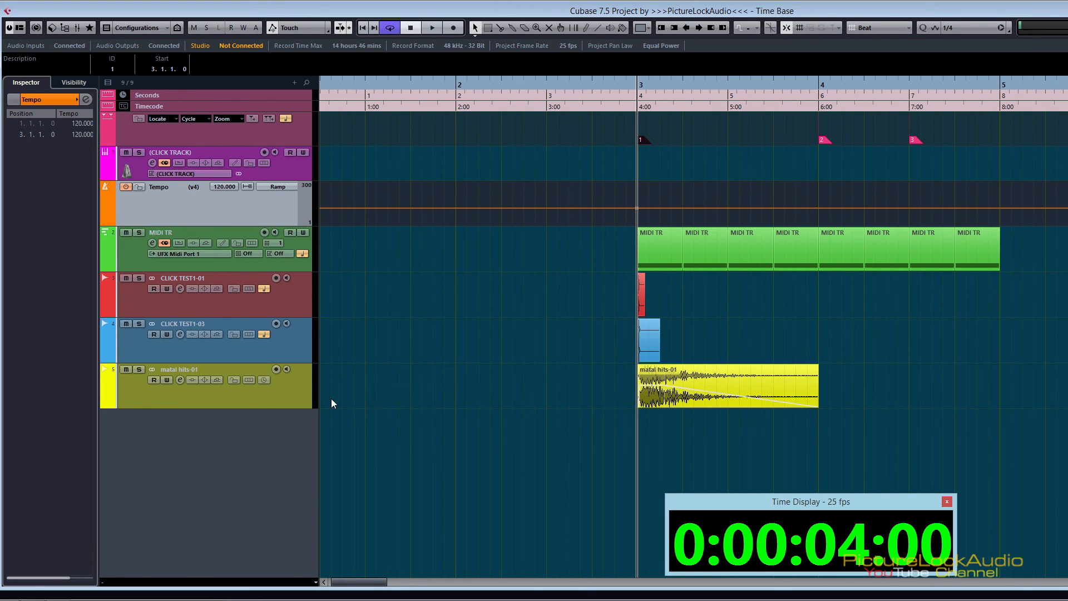
pyautogui.click(657, 392)
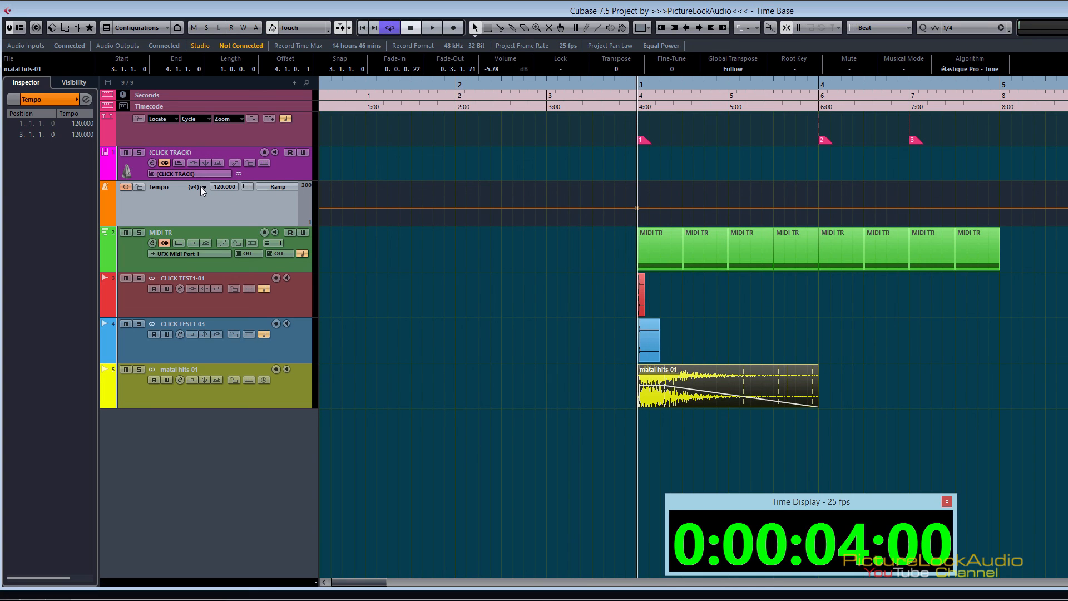
pyautogui.click(264, 380)
# Step: Activate tempo version v2 and compare the linear matal hits-01 event with the musical CLICK TEST1-03 track
pyautogui.click(204, 187)
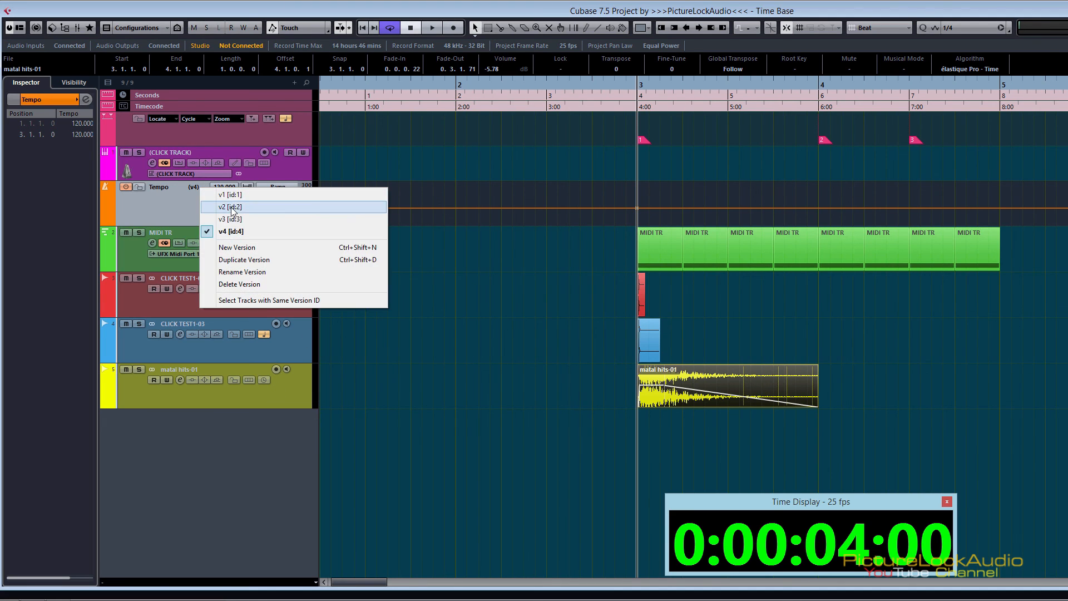
pyautogui.click(232, 206)
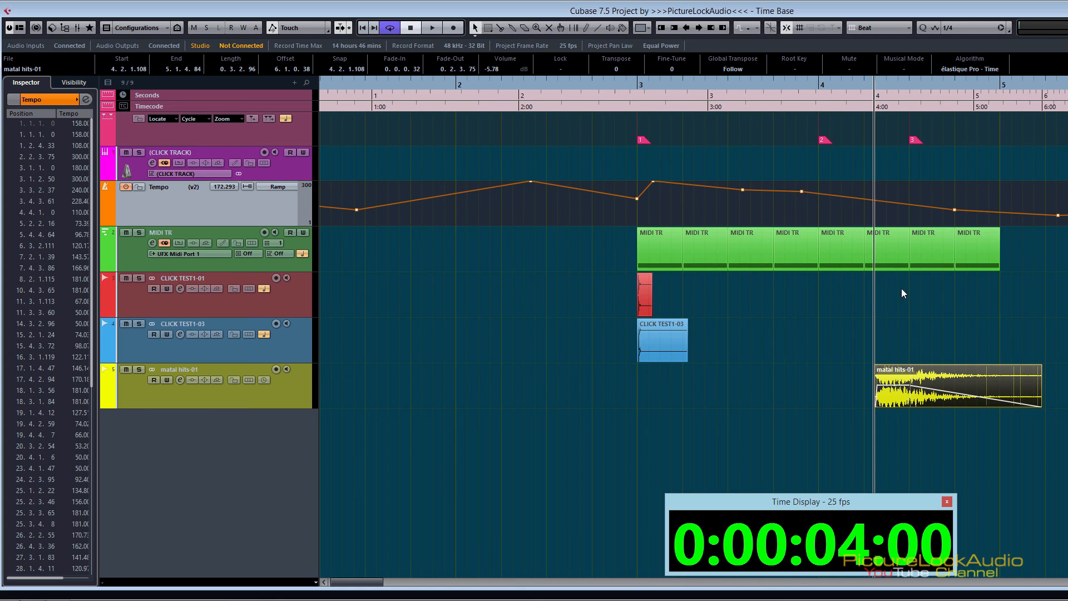
pyautogui.moveTo(898, 384)
pyautogui.click(264, 335)
# Step: Choose Musical as the Default Track Time Type in the Editing preferences and apply it
pyautogui.hotkey('ctrl', ',')
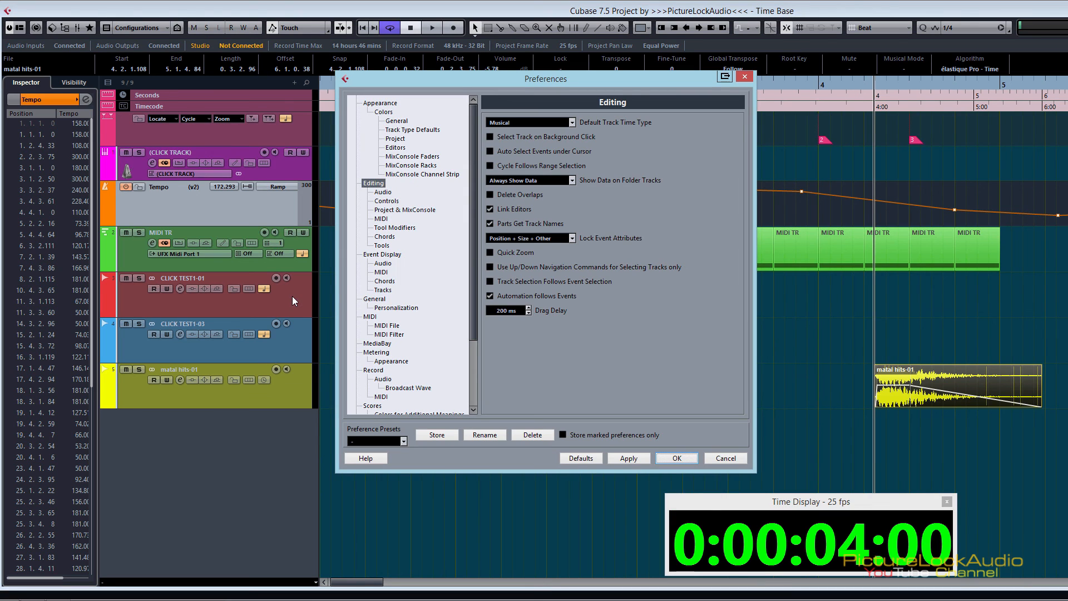
pyautogui.moveTo(620, 85); pyautogui.dragTo(687, 86)
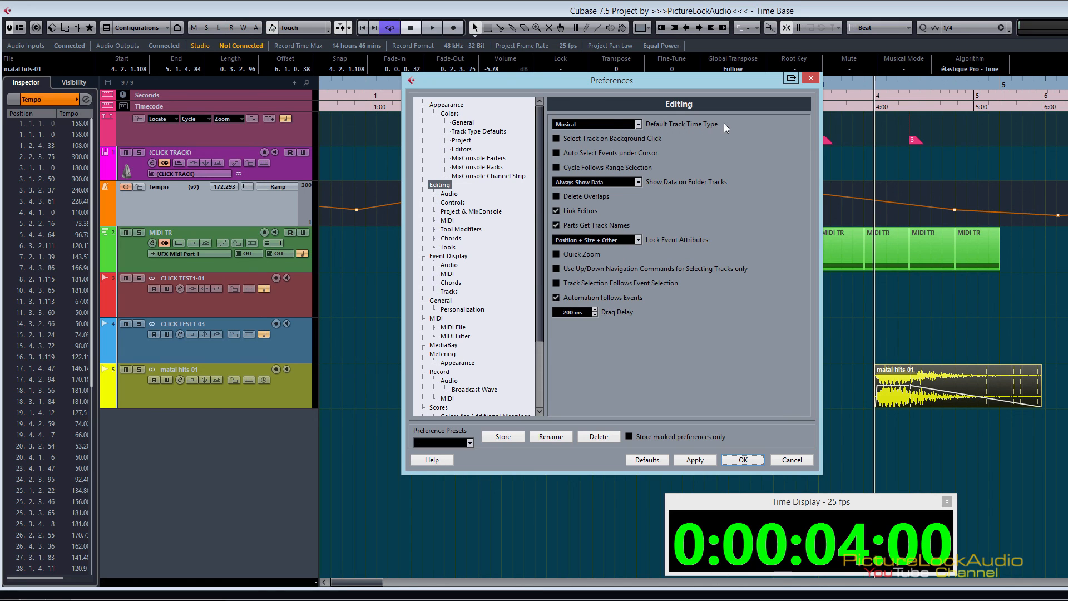
pyautogui.click(638, 124)
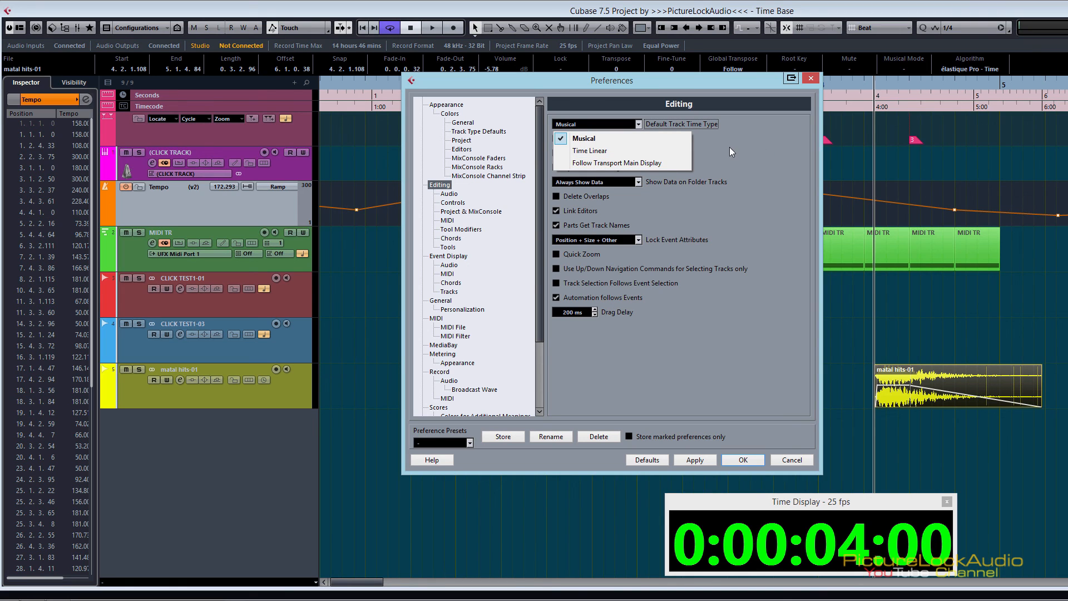
pyautogui.click(585, 140)
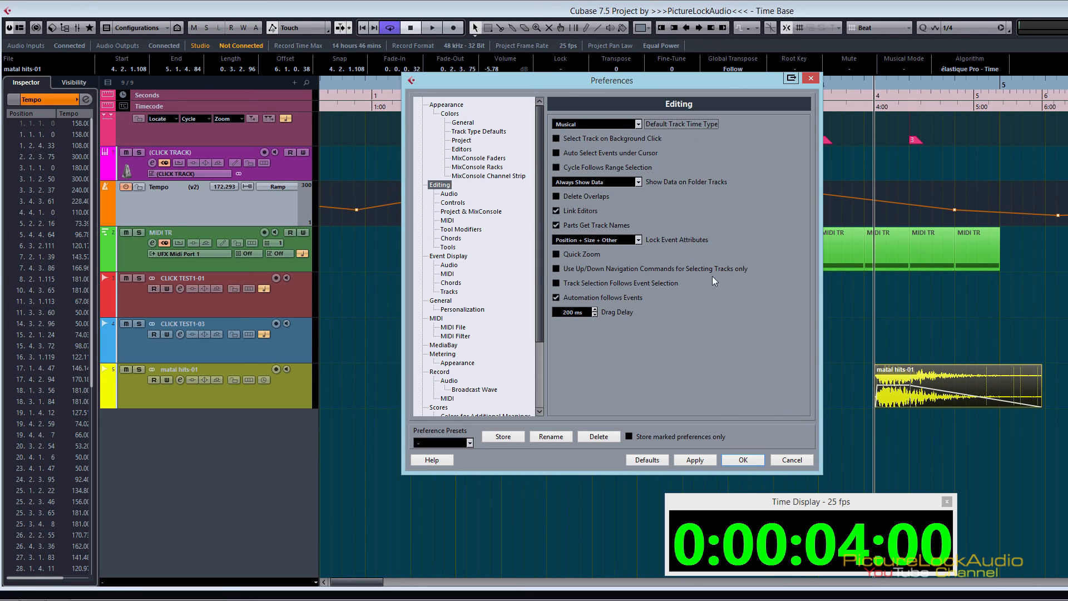
pyautogui.click(703, 458)
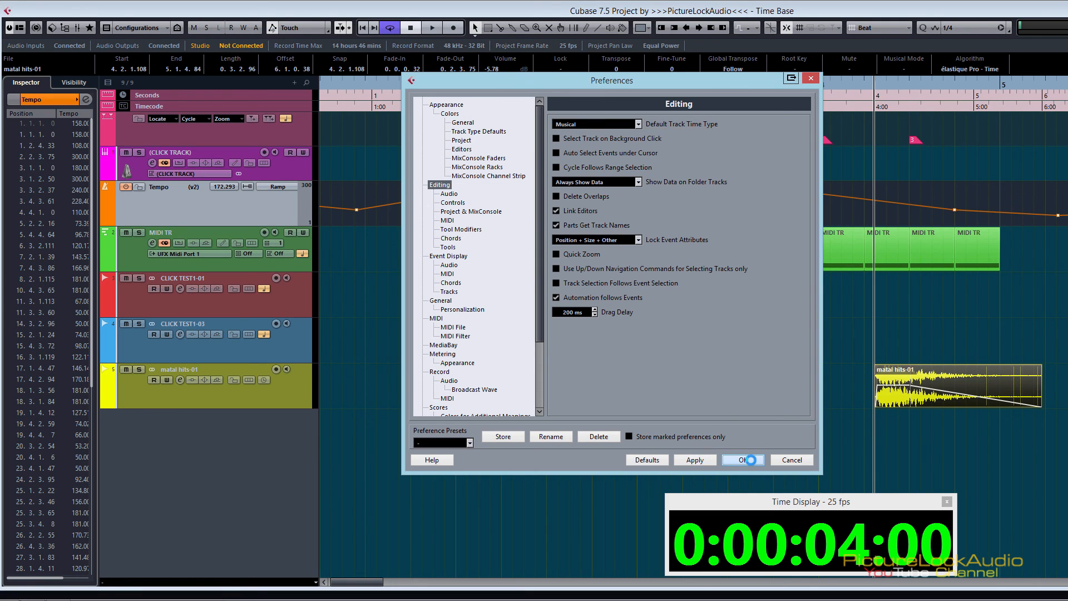
pyautogui.click(751, 459)
# Step: Add three MIDI tracks below the matal hits-01 track
pyautogui.click(304, 396)
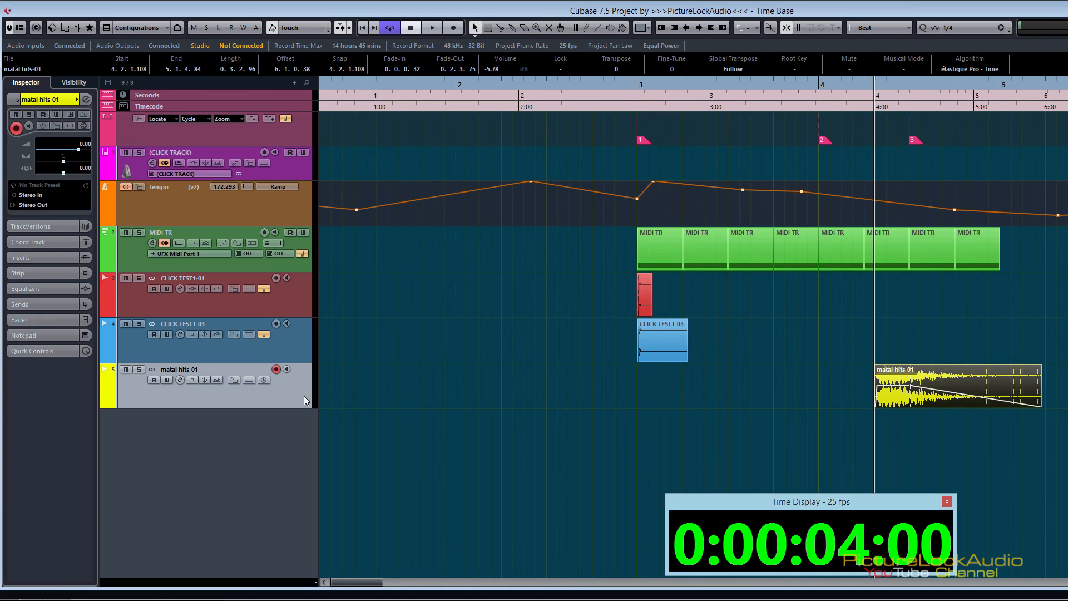
pyautogui.rightClick(304, 396)
pyautogui.moveTo(423, 118)
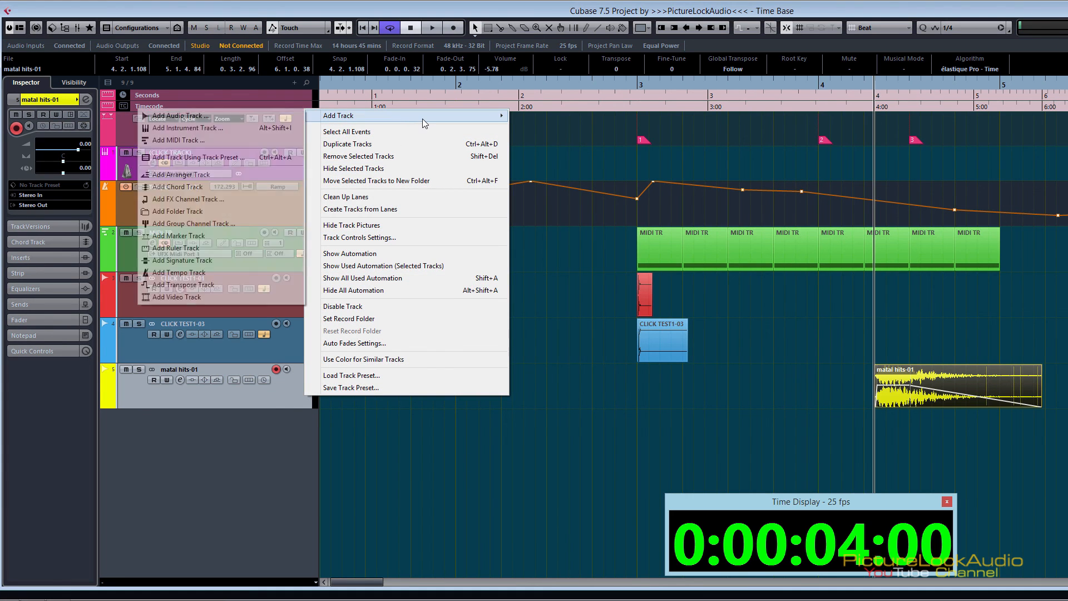
pyautogui.click(246, 141)
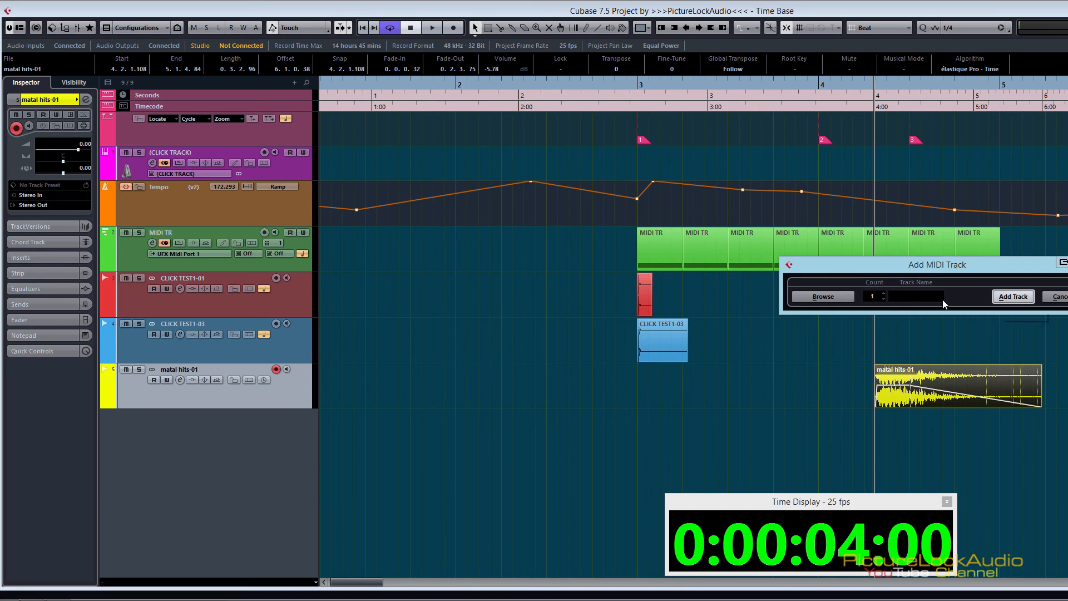
pyautogui.click(1014, 297)
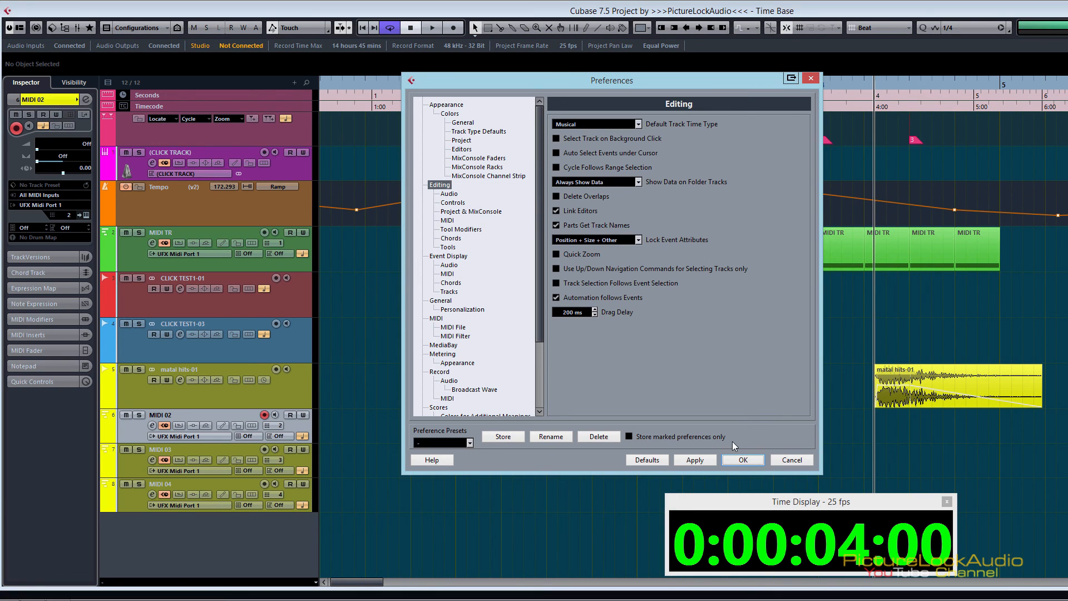
# Step: Set the Default Track Time Type to Time Linear in the Editing preferences and apply it
pyautogui.click(740, 460)
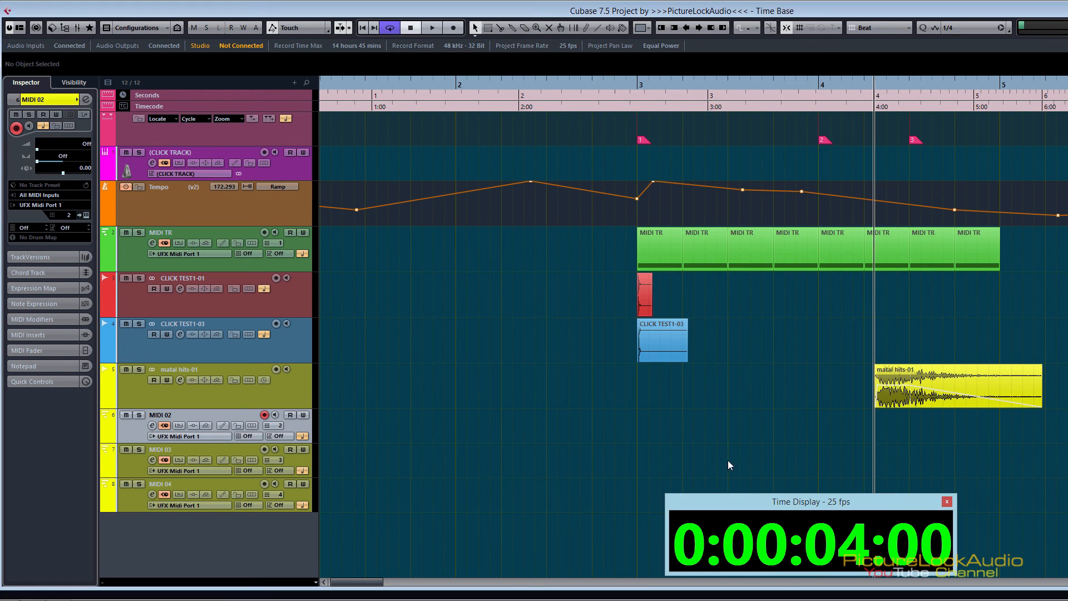
pyautogui.hotkey('ctrl', ',')
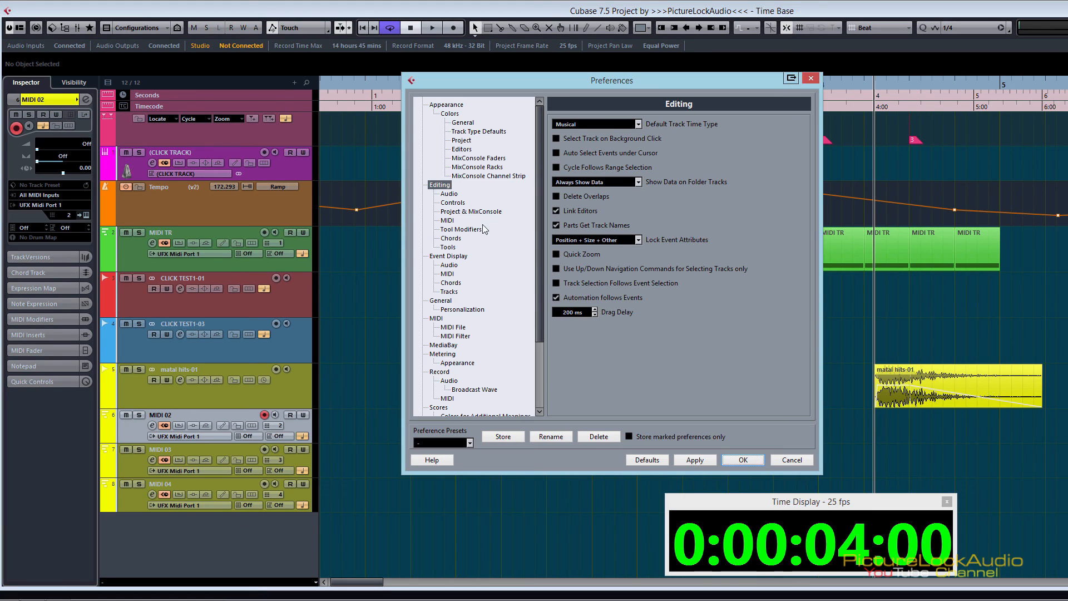
pyautogui.click(603, 126)
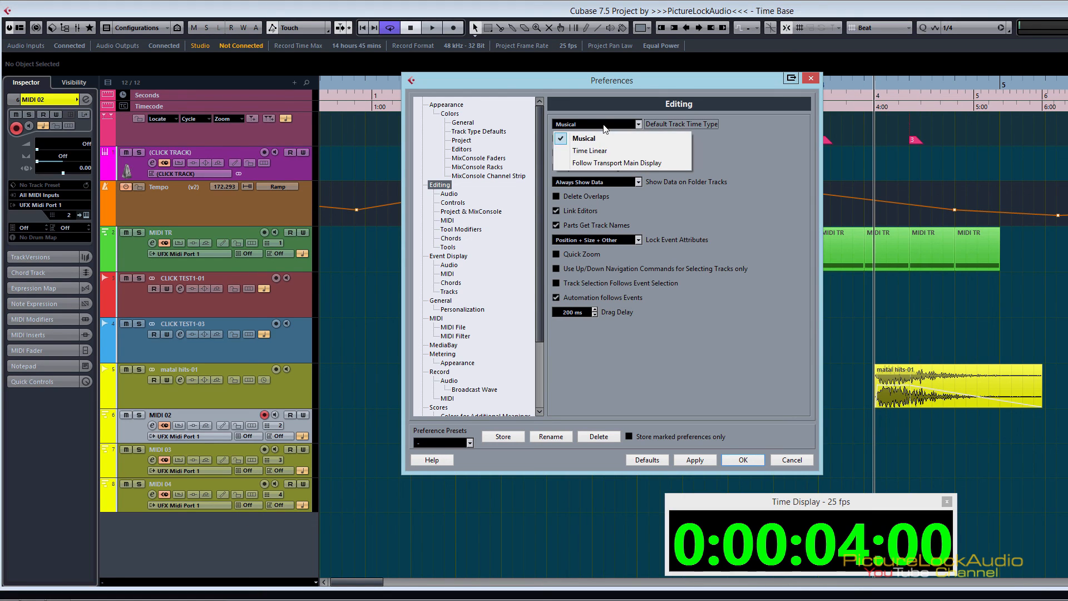
pyautogui.click(595, 156)
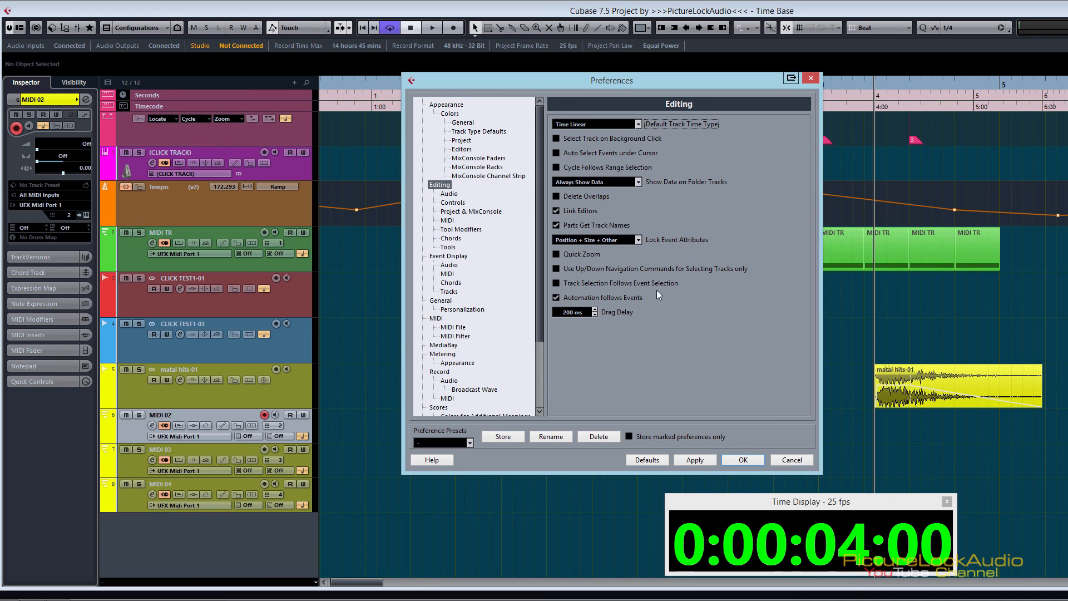
pyautogui.click(695, 460)
pyautogui.click(730, 459)
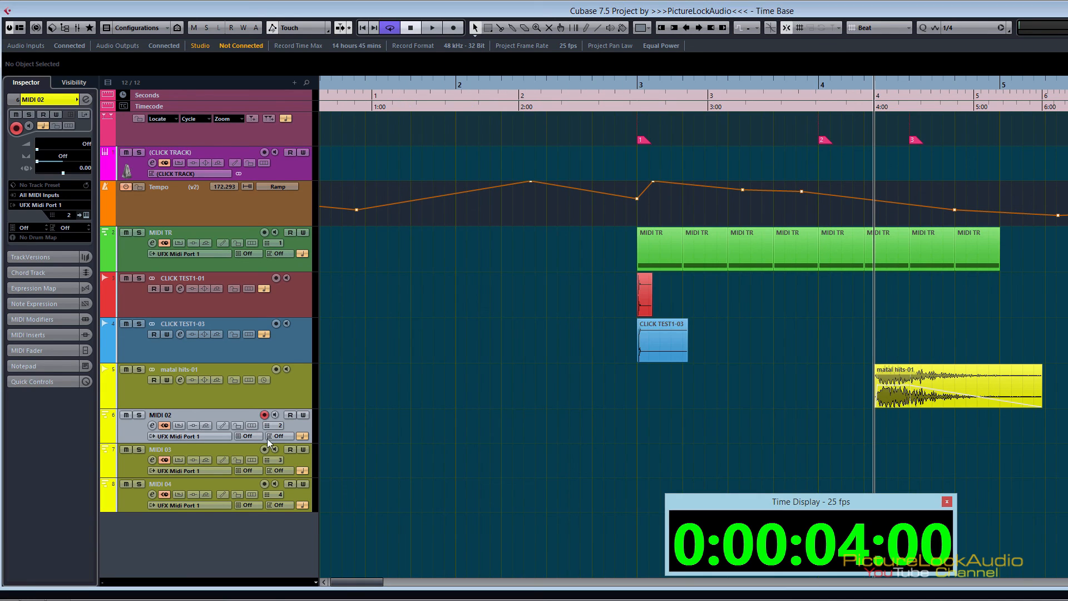
# Step: Remove the three empty MIDI tracks MIDI 02, MIDI 03 and MIDI 04
pyautogui.rightClick(132, 503)
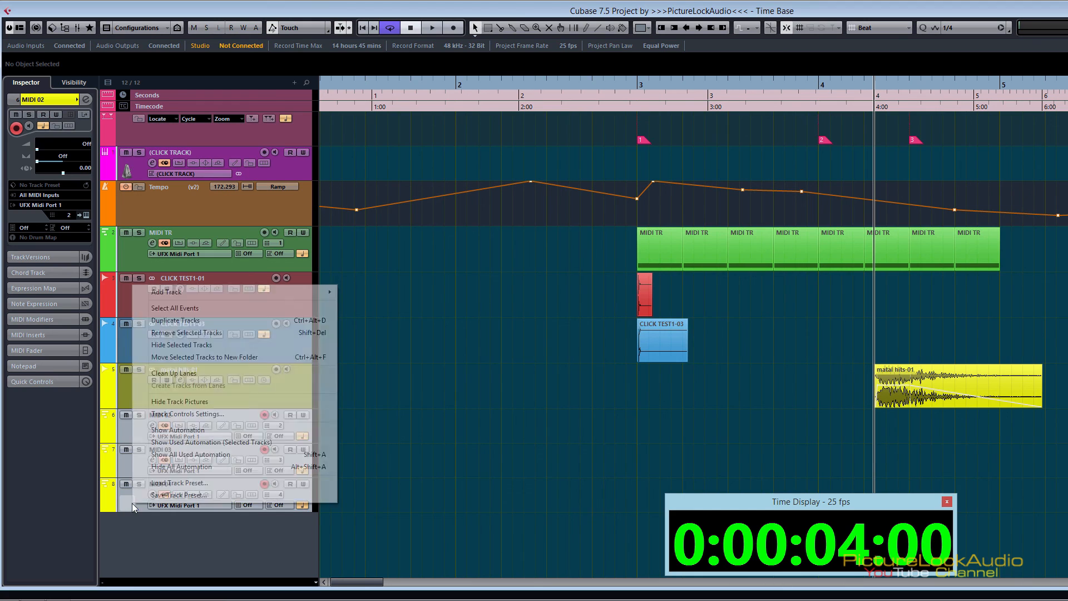
pyautogui.click(239, 337)
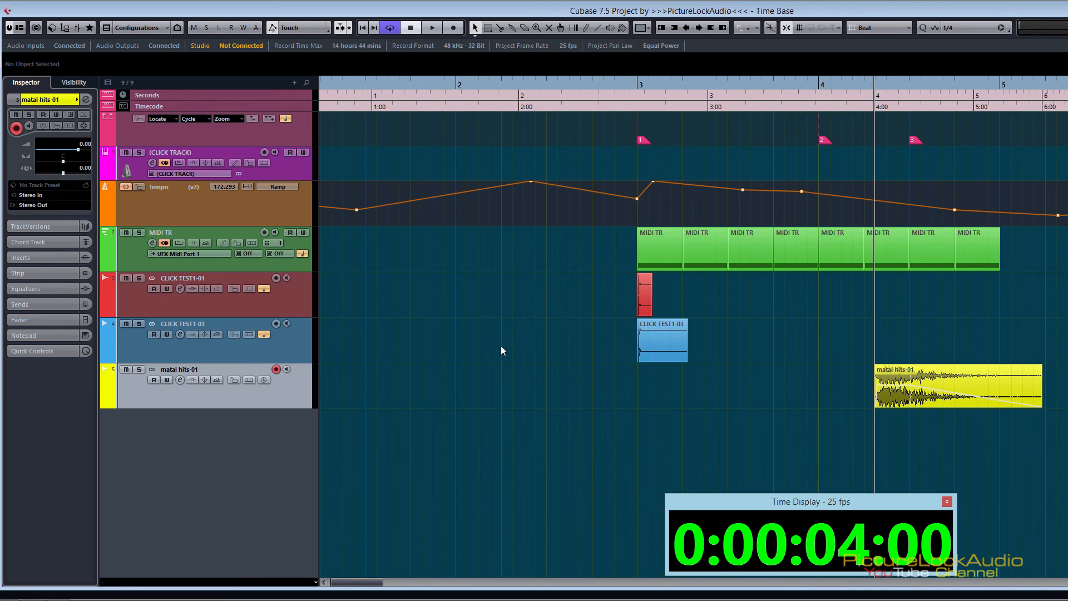
# Step: Add three MIDI tracks below the matal hits-01 track
pyautogui.rightClick(296, 381)
pyautogui.moveTo(456, 105)
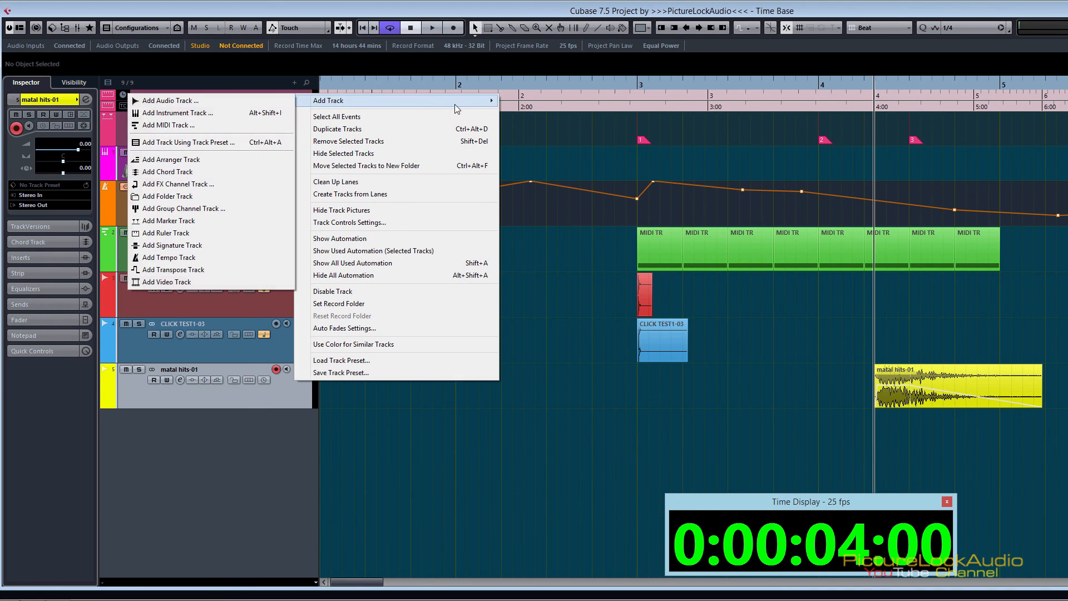
pyautogui.click(273, 126)
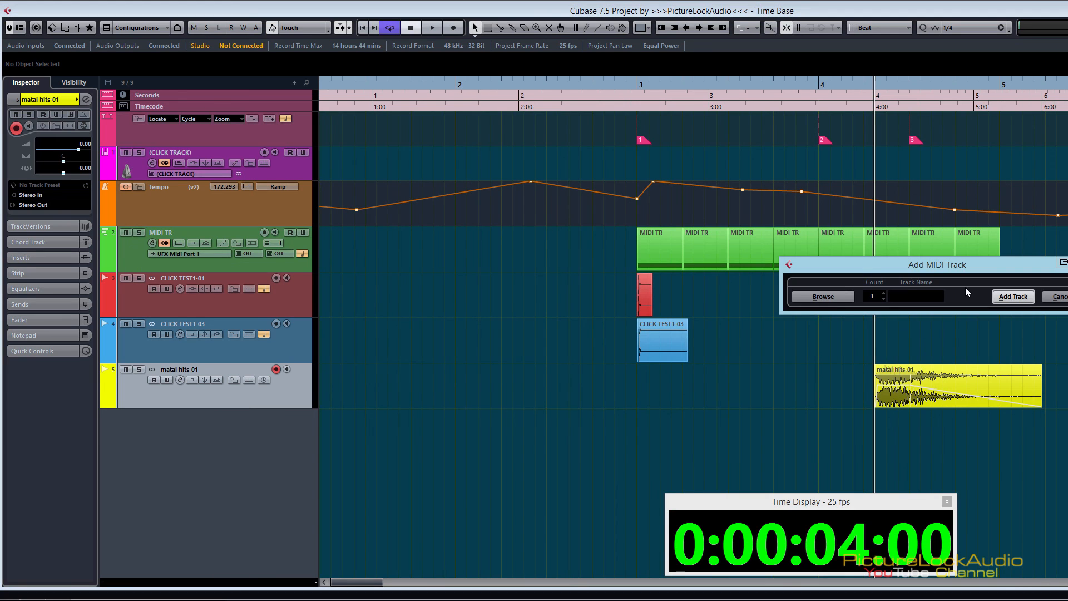
pyautogui.scroll(1, 883, 293)
pyautogui.click(1024, 296)
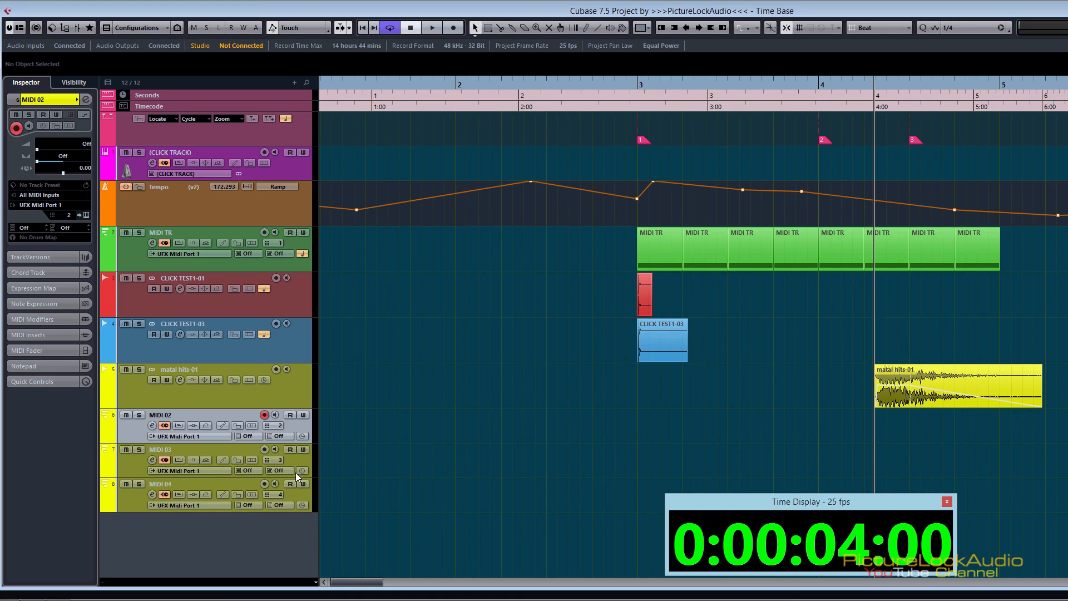
# Step: Remove the three empty MIDI tracks below the matal hits-01 track
pyautogui.keyDown('shift'); pyautogui.click(131, 501); pyautogui.keyUp('shift')
pyautogui.rightClick(131, 502)
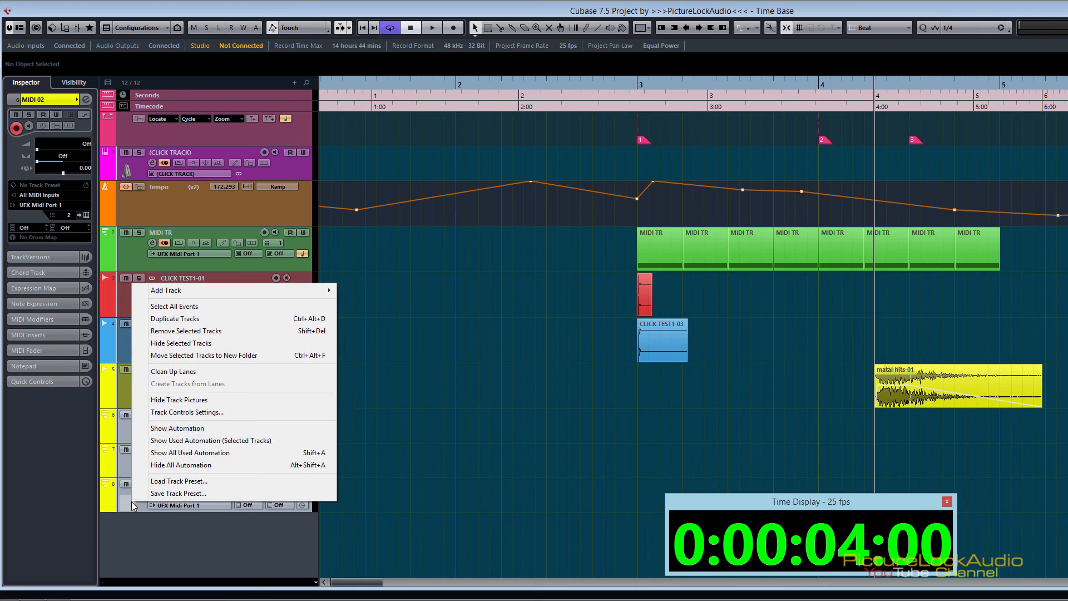
pyautogui.click(230, 342)
# Step: Set the Default Track Time Type to Follow Transport Main Display in the Editing preferences and confirm
pyautogui.hotkey('ctrl', ',')
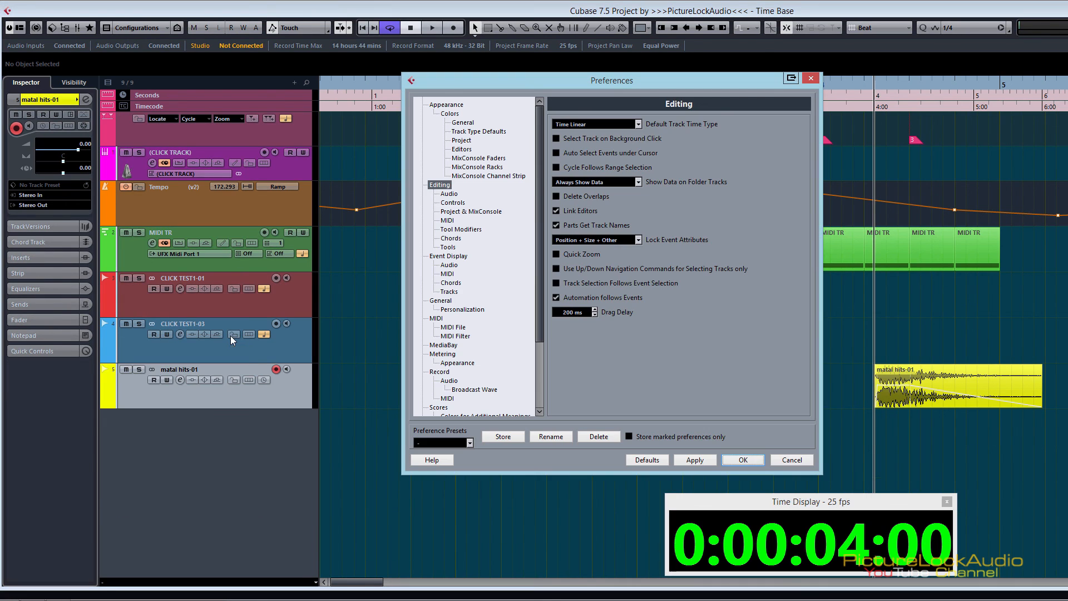
pyautogui.click(638, 124)
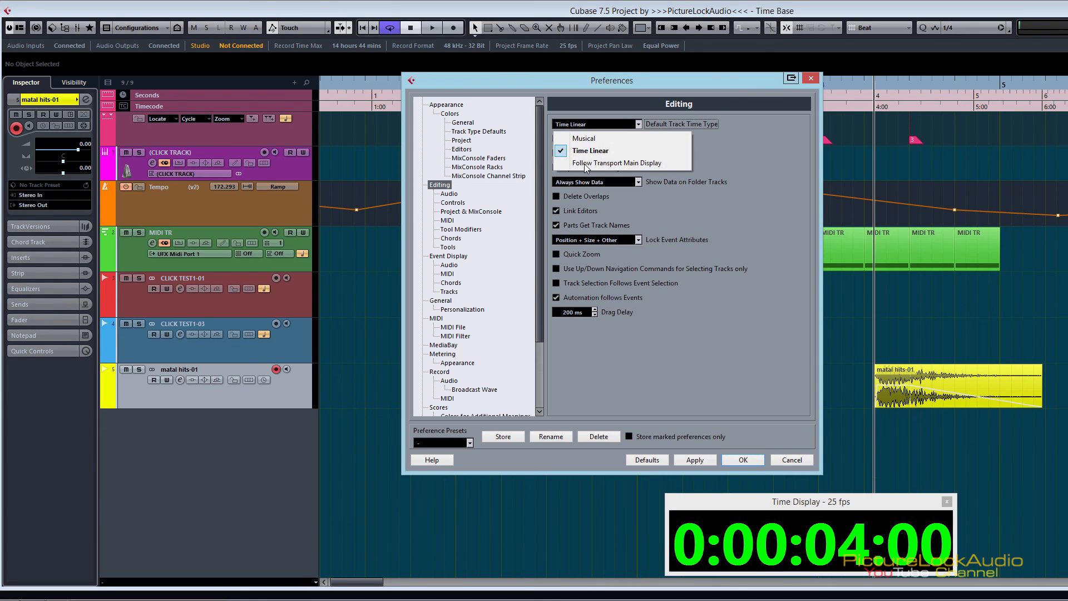
pyautogui.click(648, 165)
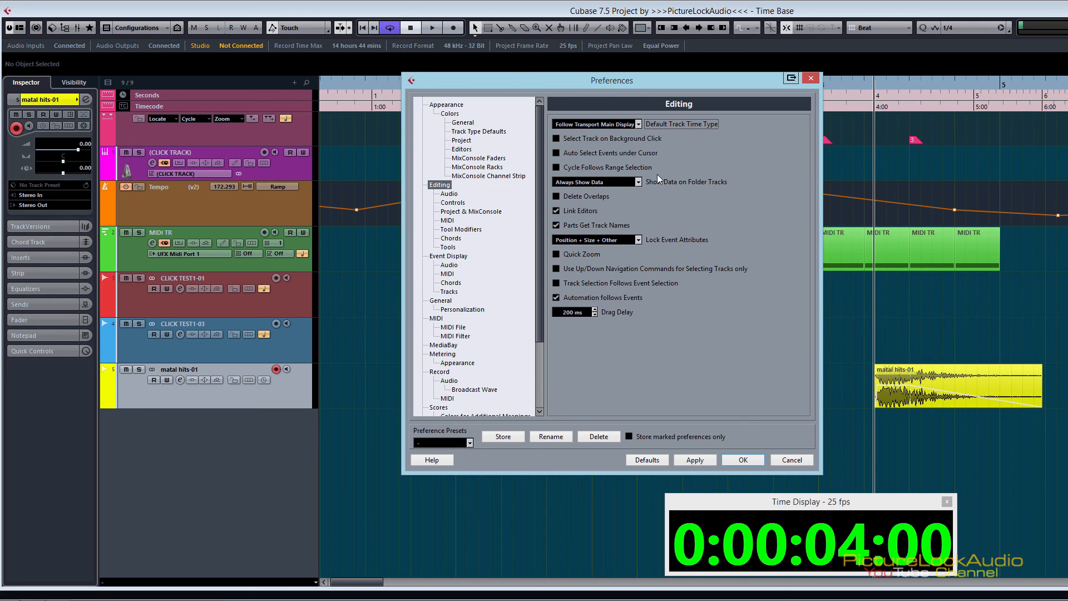
pyautogui.click(740, 459)
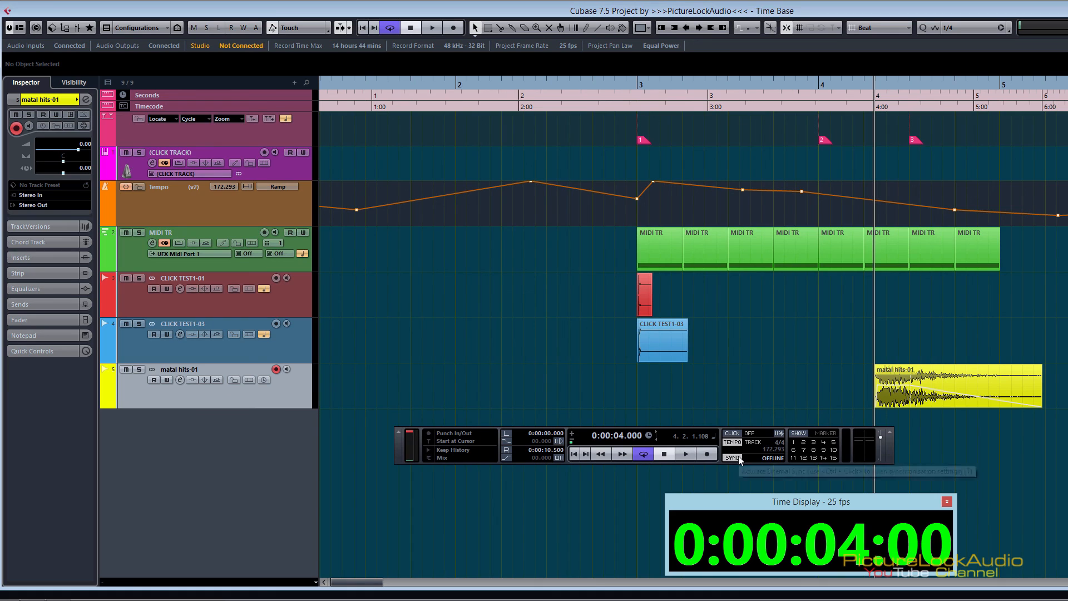
# Step: Reposition the transport panel slightly lower and set its main time display to Bars+Beats
pyautogui.moveTo(721, 426); pyautogui.dragTo(730, 445)
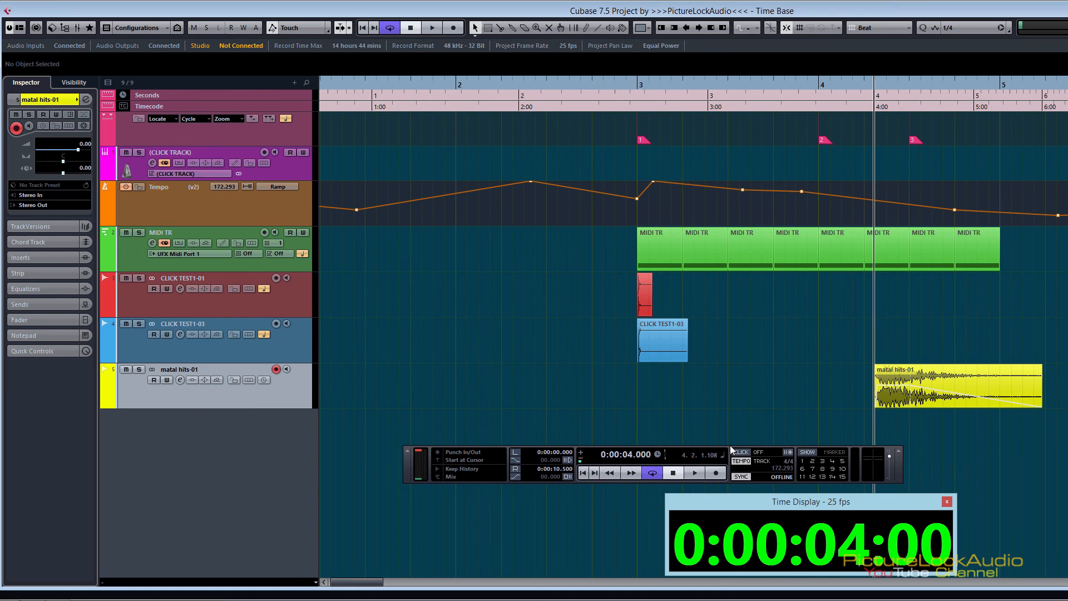
pyautogui.click(659, 456)
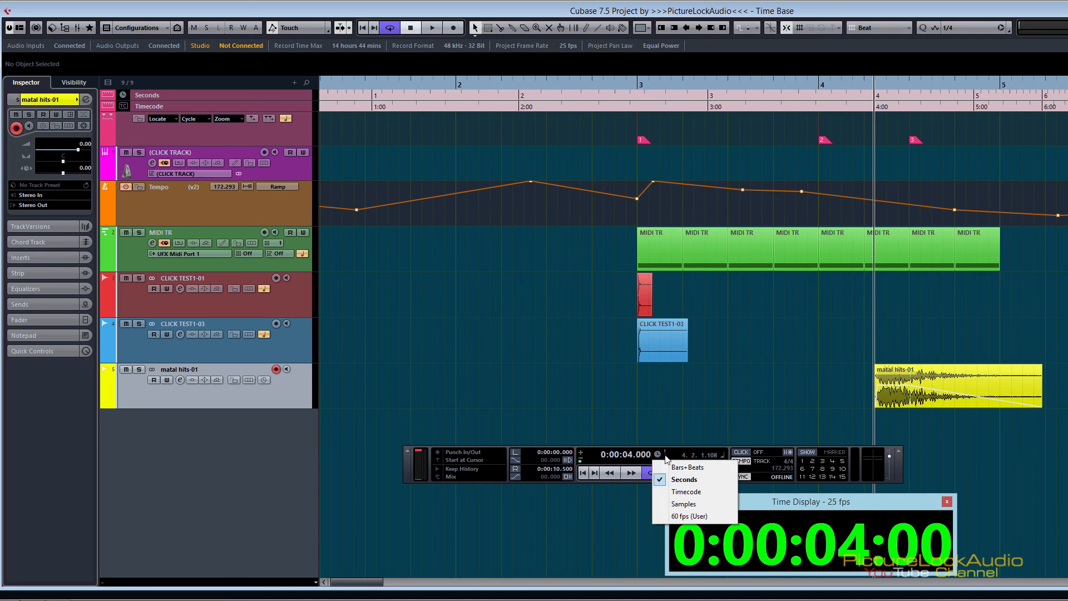
pyautogui.click(689, 467)
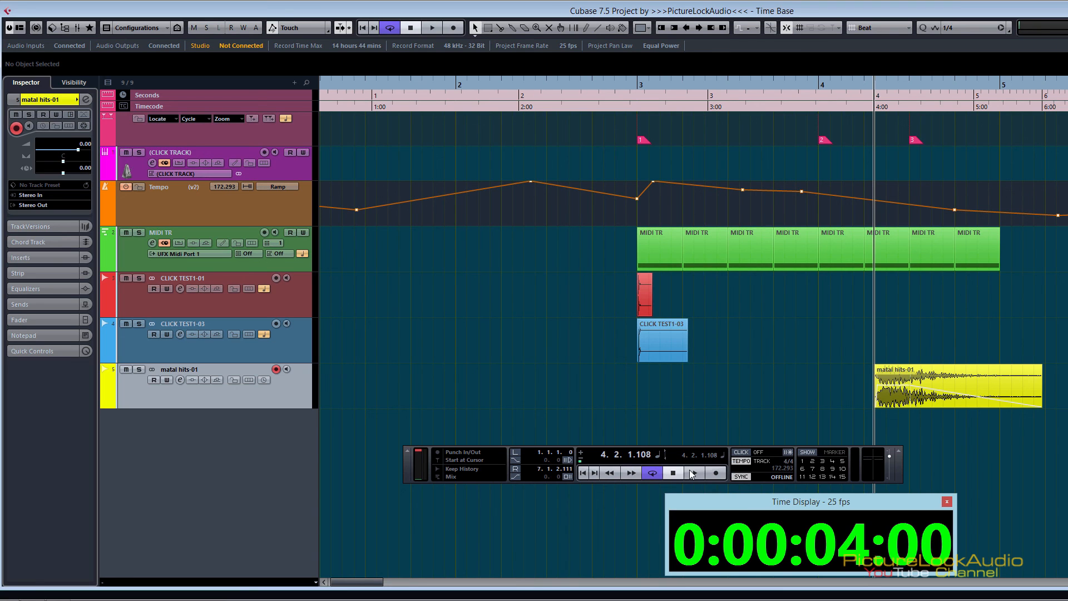
# Step: Add three new MIDI tracks under matal hits-01 while the transport display uses Bars+Beats
pyautogui.rightClick(299, 393)
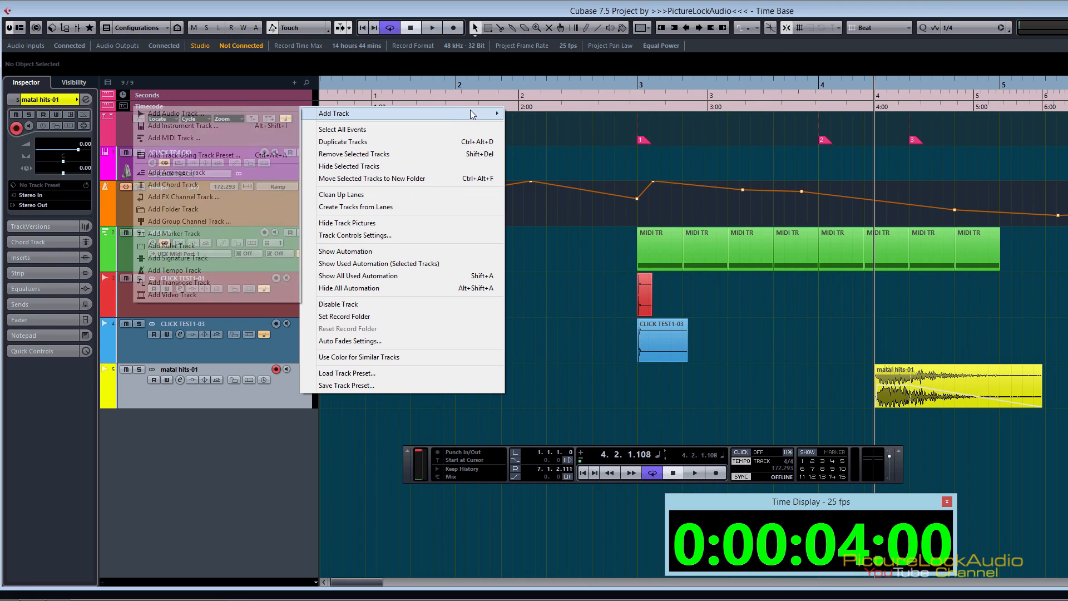
pyautogui.moveTo(345, 111)
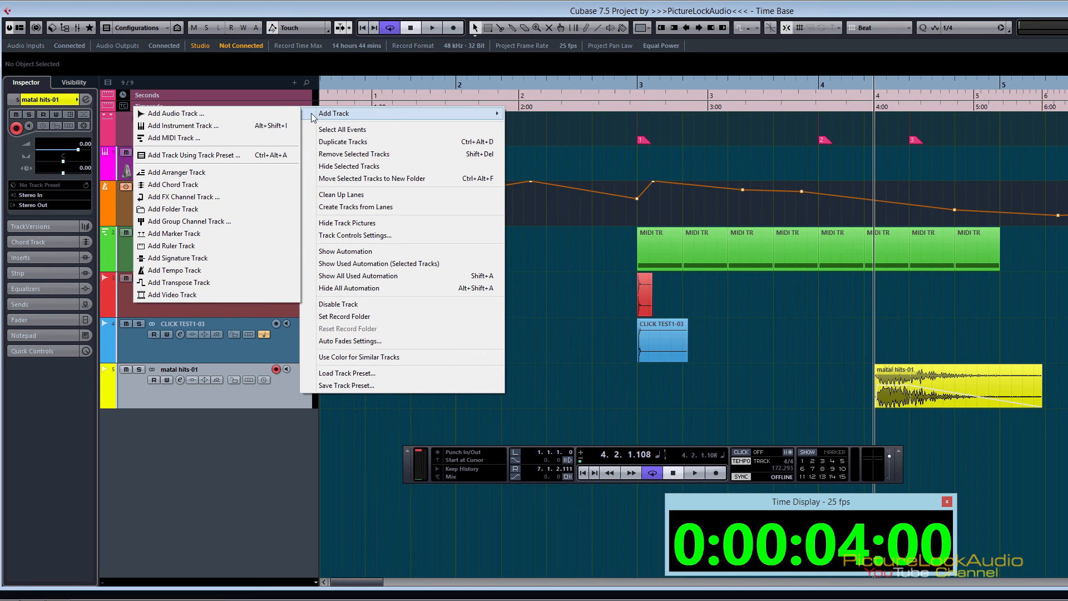
pyautogui.click(267, 138)
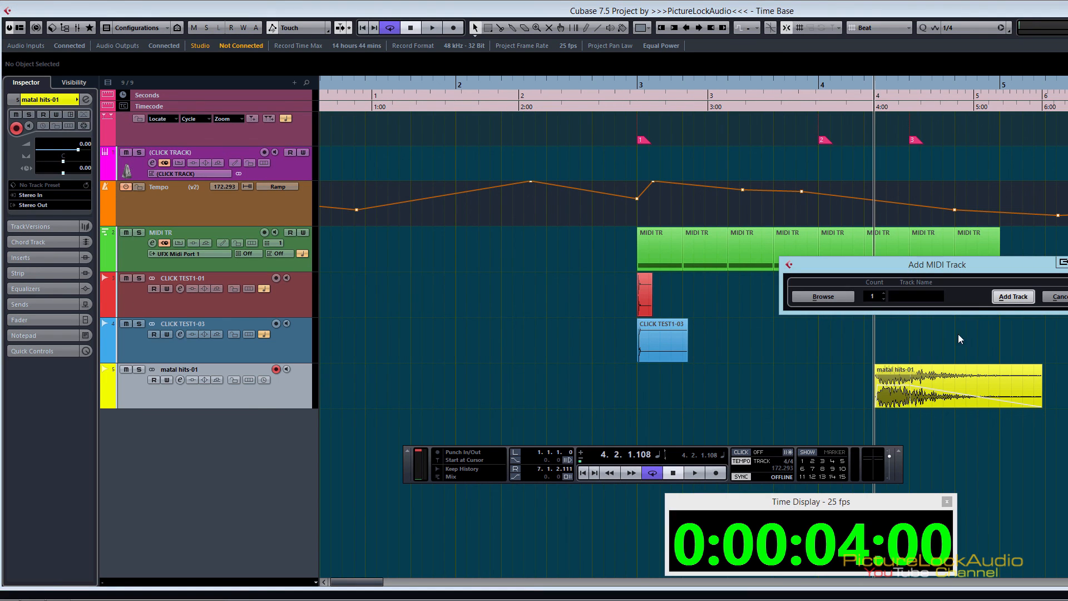
pyautogui.click(884, 294)
pyautogui.click(884, 293)
pyautogui.click(1012, 297)
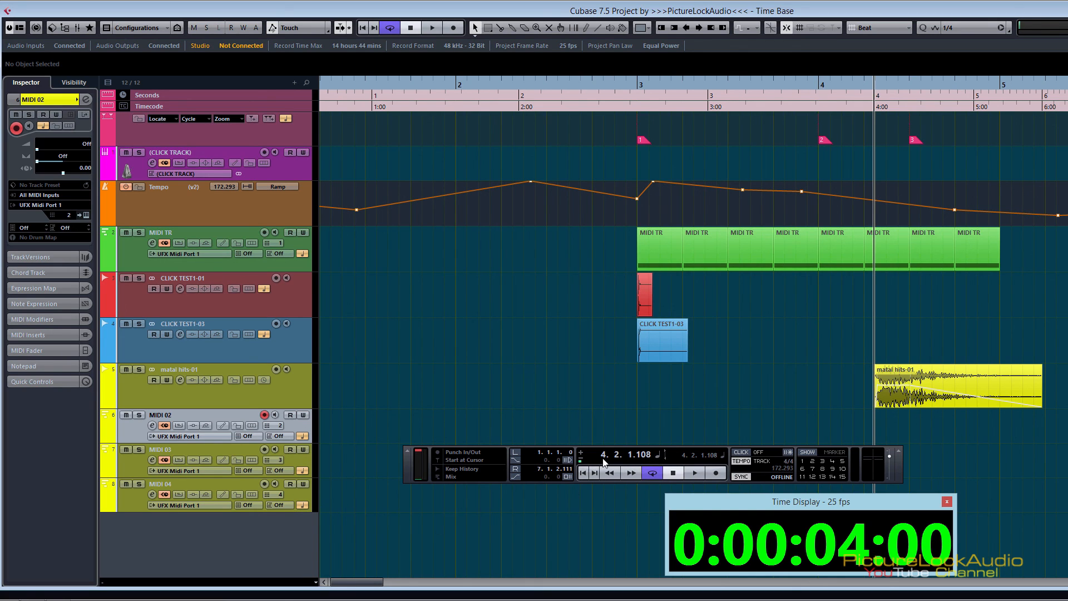
# Step: Switch the transport's main time display to Timecode and add two MIDI tracks below MIDI 04
pyautogui.click(660, 456)
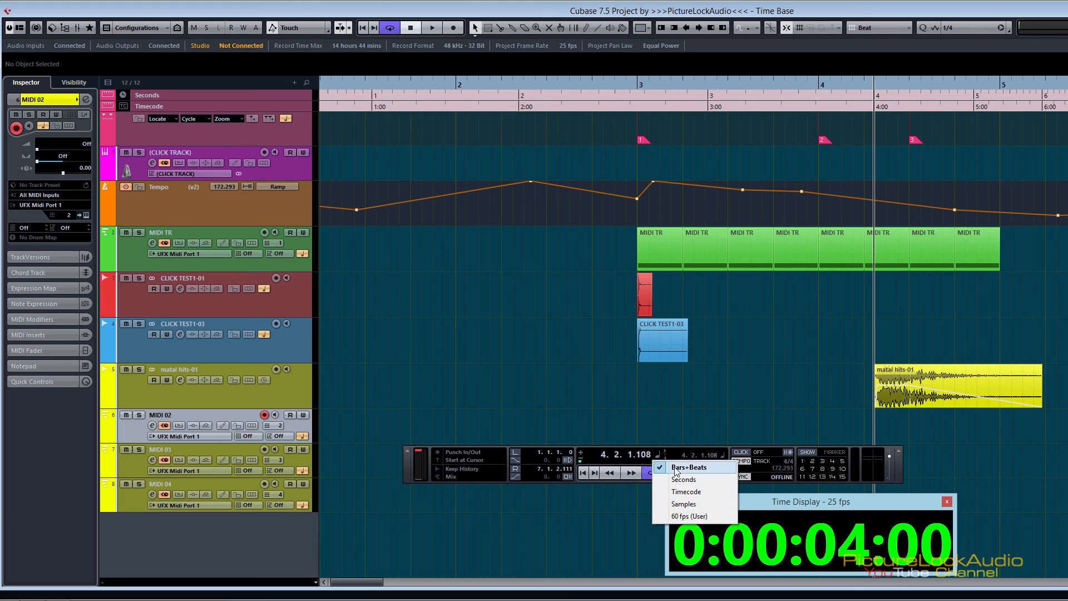
pyautogui.click(696, 492)
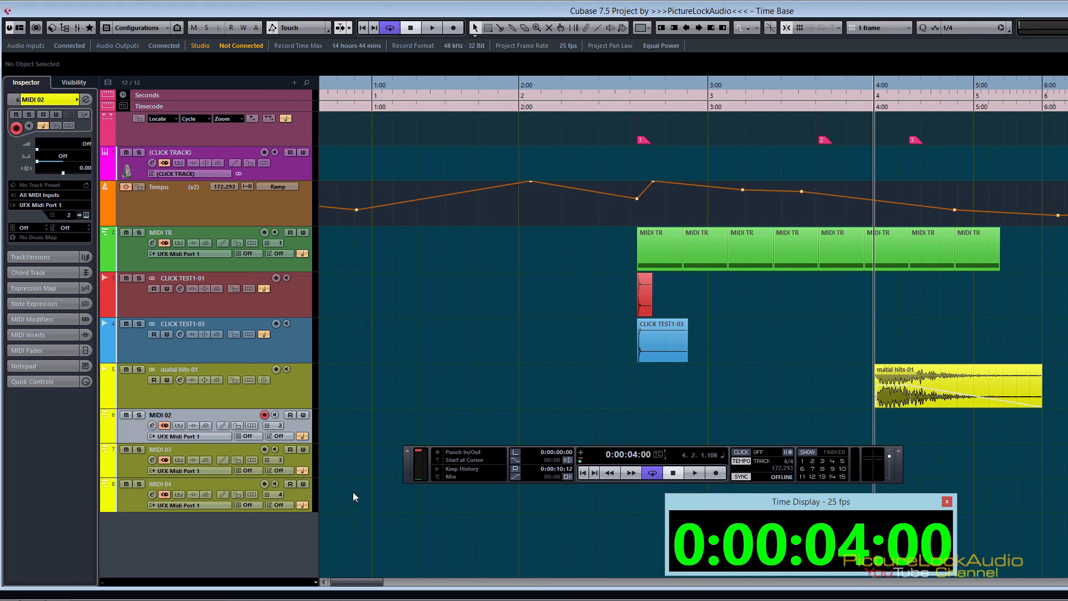
pyautogui.click(311, 497)
pyautogui.rightClick(310, 496)
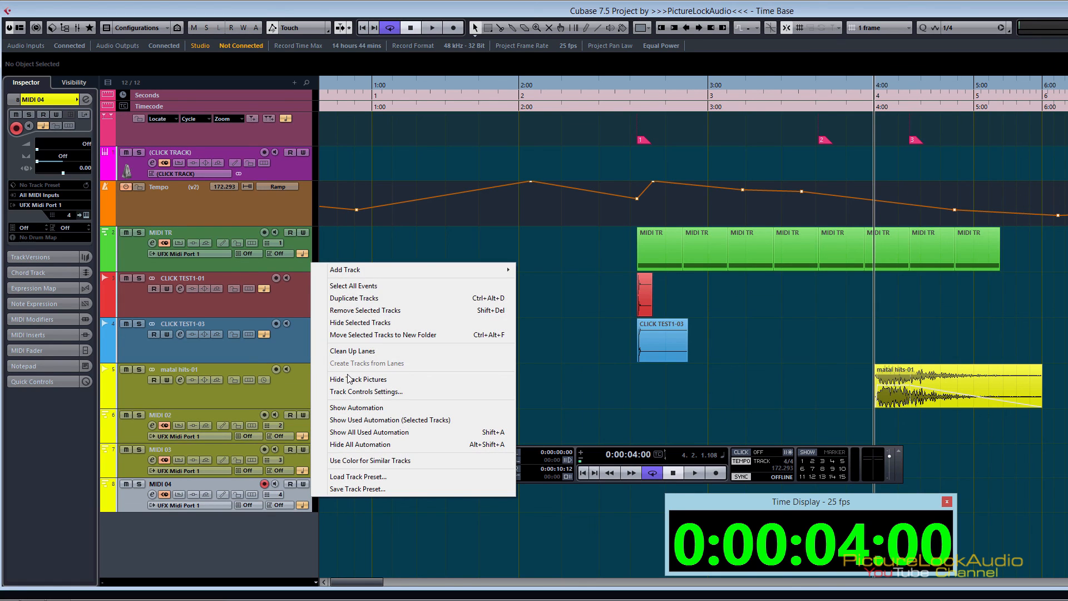
pyautogui.moveTo(429, 268)
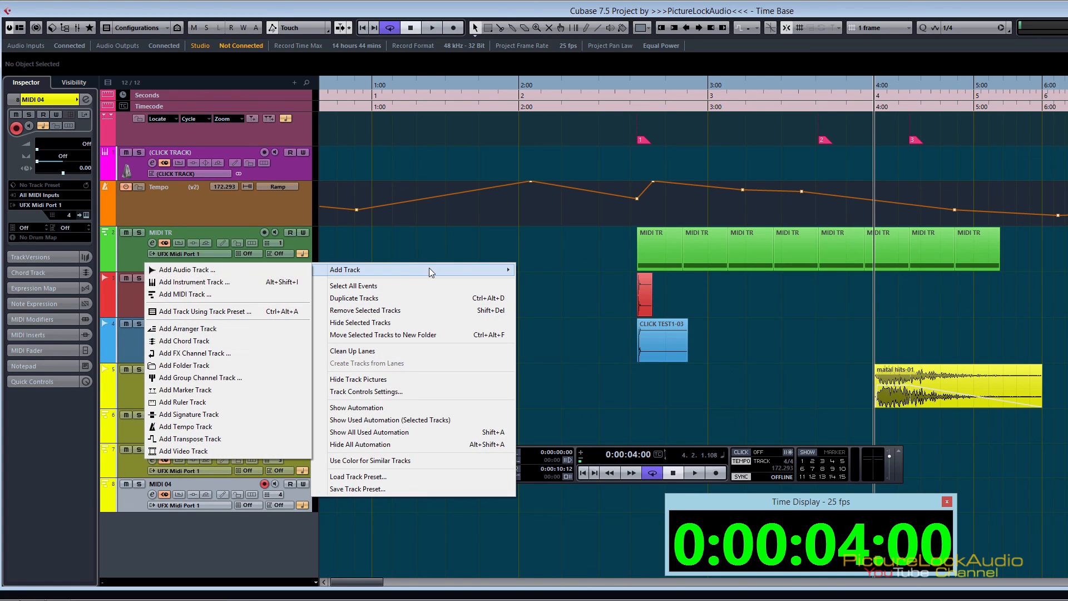
pyautogui.click(236, 297)
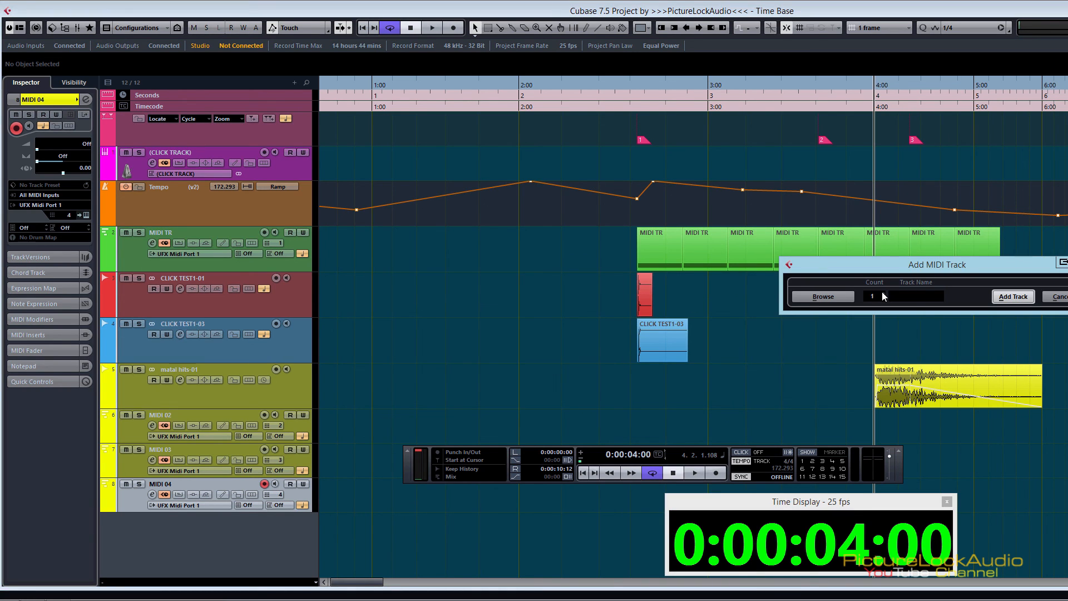
pyautogui.scroll(1, 884, 296)
pyautogui.click(1013, 297)
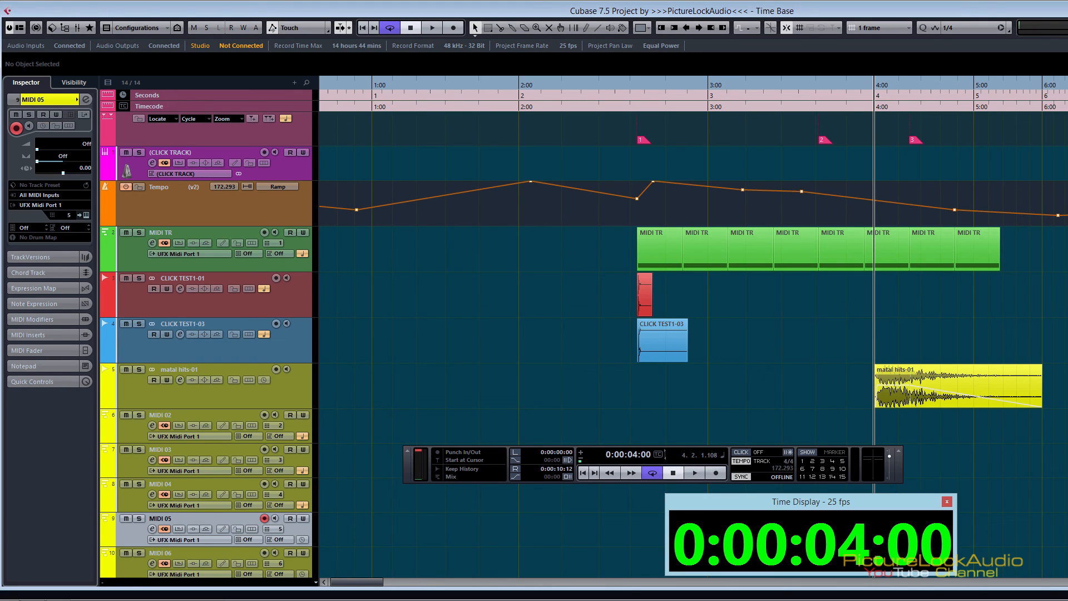
pyautogui.scroll(-2, 325, 512)
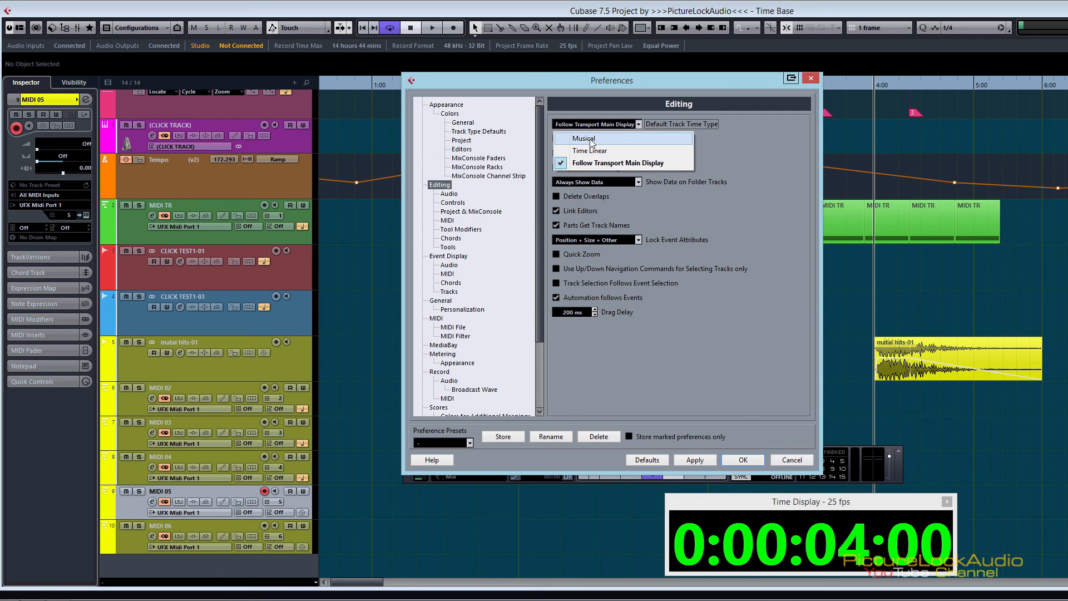
# Step: Set the Default Track Time Type to Musical in the Editing preferences, apply it and close the preferences
pyautogui.click(588, 139)
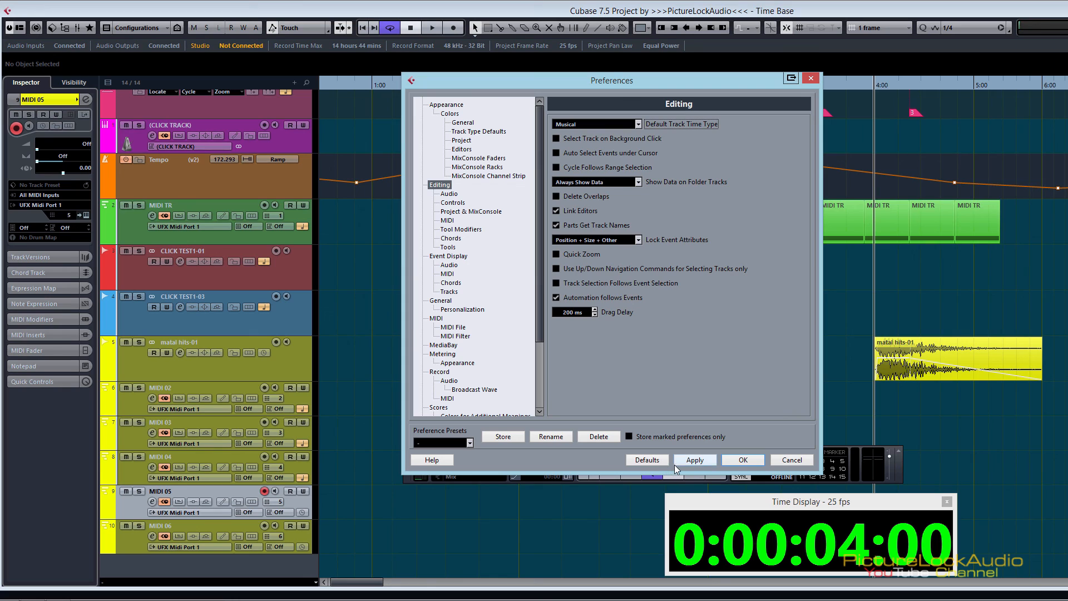
pyautogui.click(714, 461)
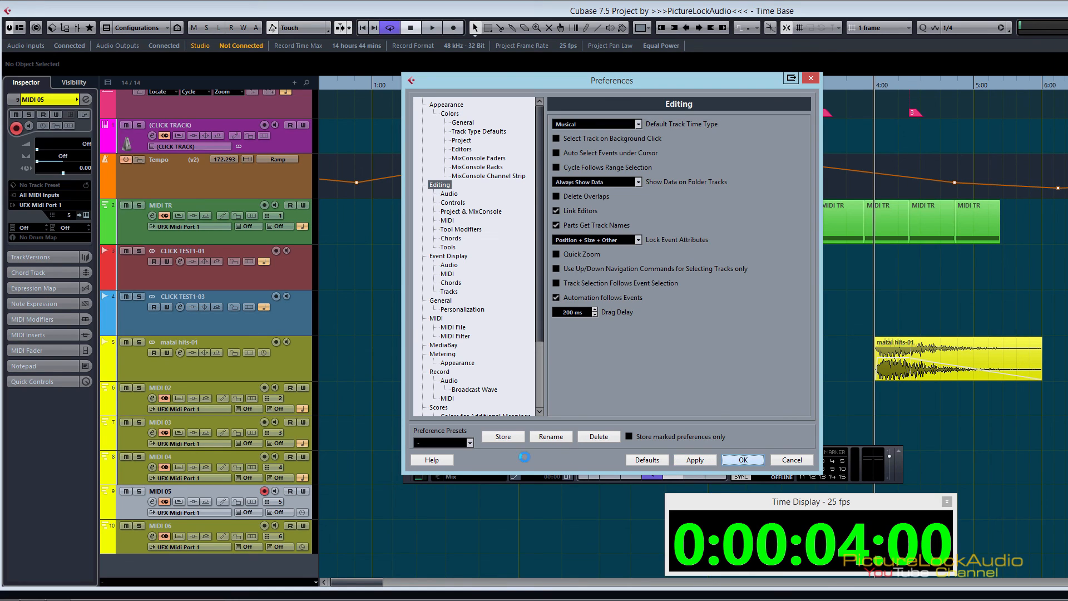
pyautogui.click(740, 460)
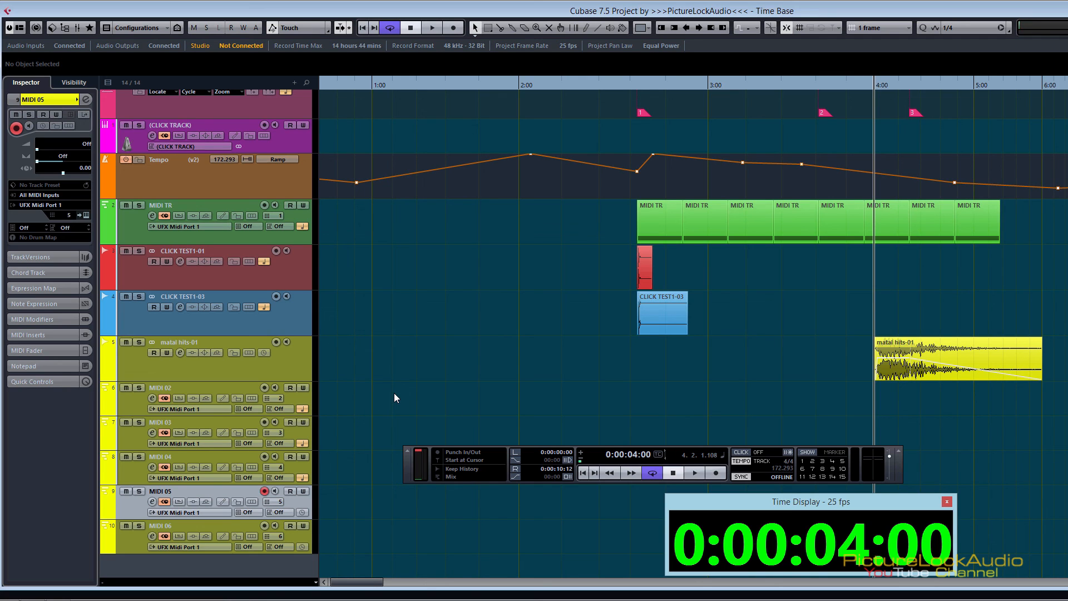
# Step: Review the Default Track Time Type options in the Editing preferences, then close them without changing the selection
pyautogui.hotkey('ctrl', ',')
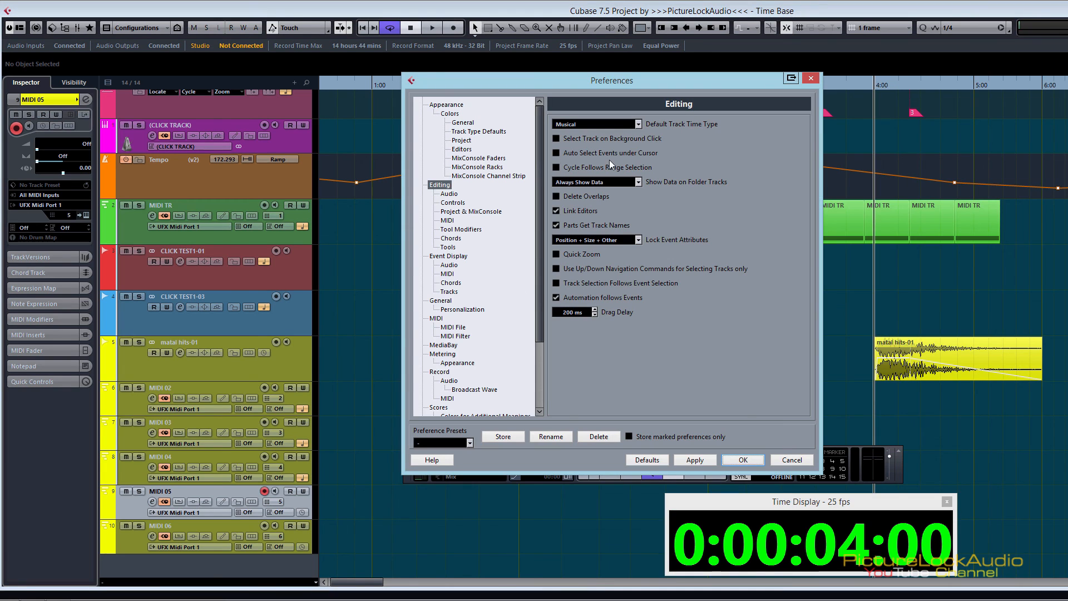
pyautogui.click(637, 126)
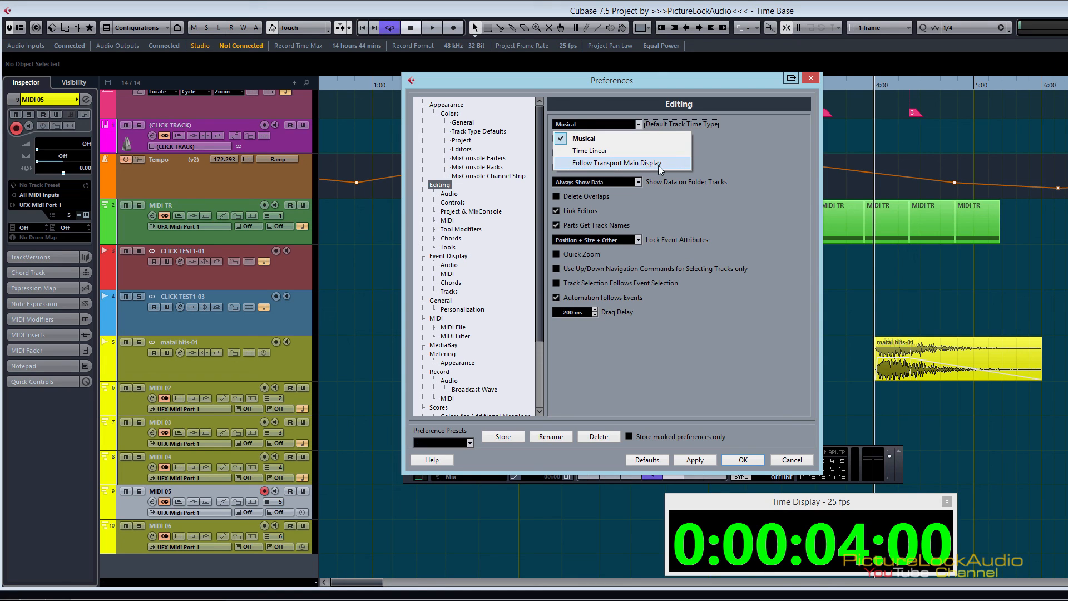
pyautogui.click(719, 162)
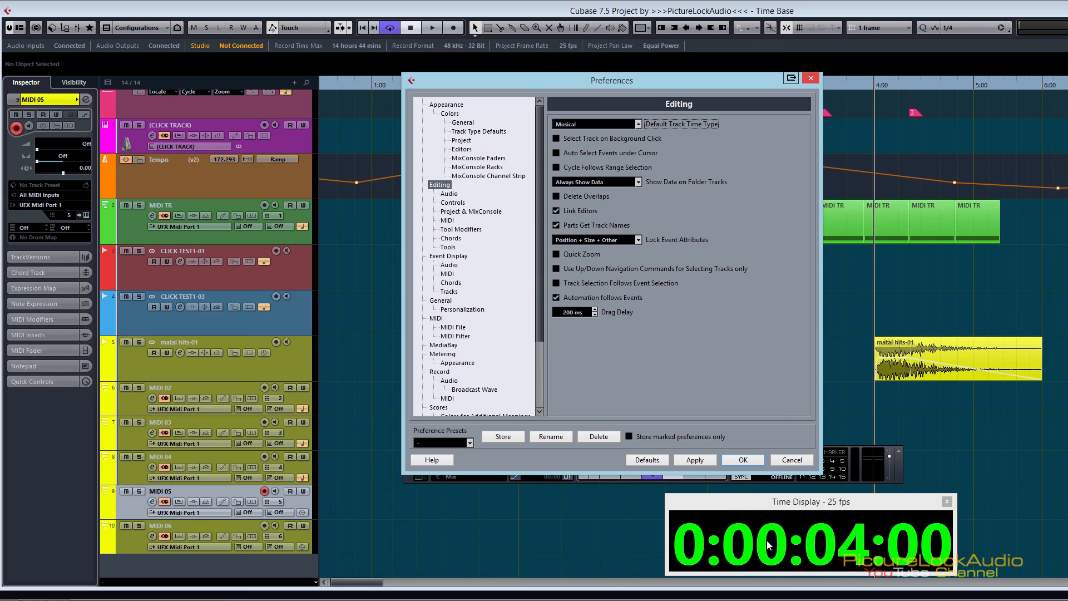
pyautogui.click(813, 78)
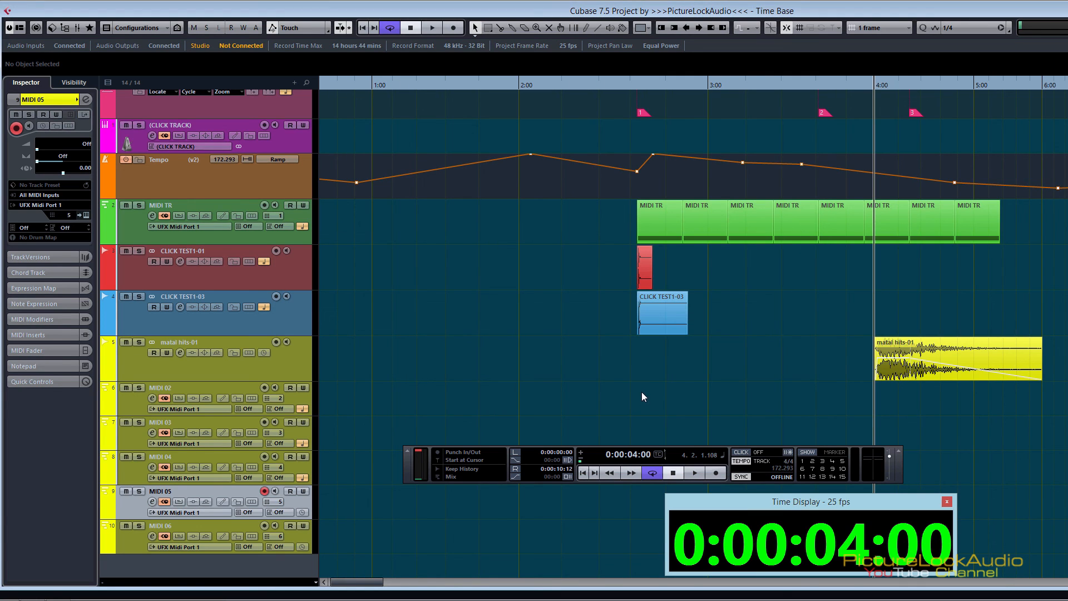